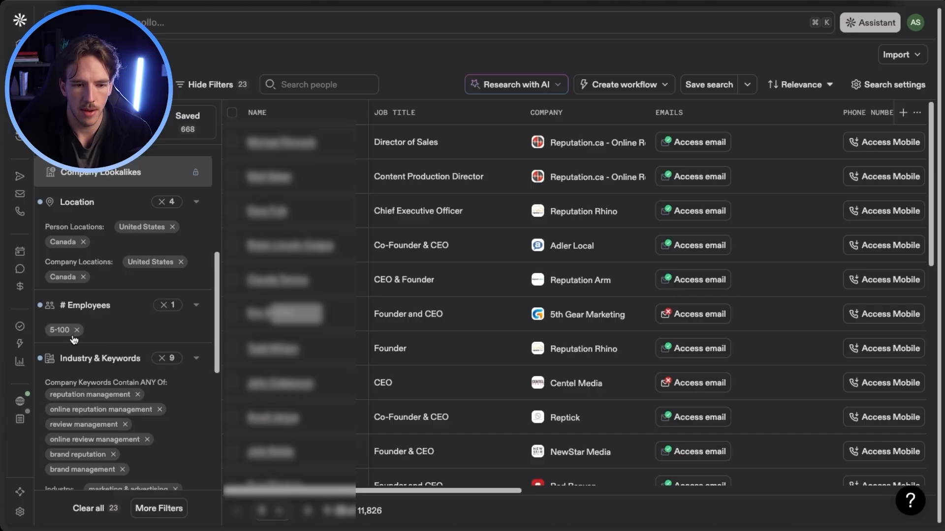
Review the people search filters for location, employee count, industry and keywords, and page forward through the matching leads.
scroll(76, 338, down, 1)
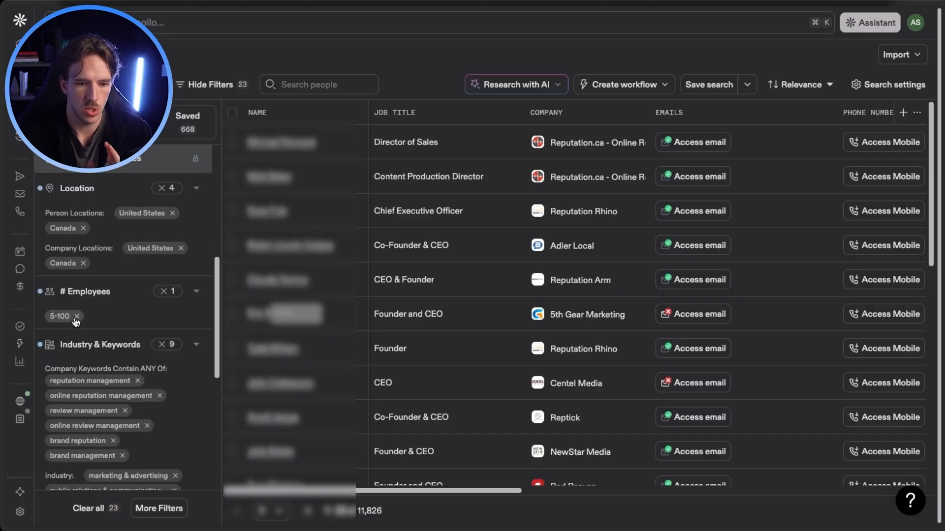
scroll(96, 320, down, 5)
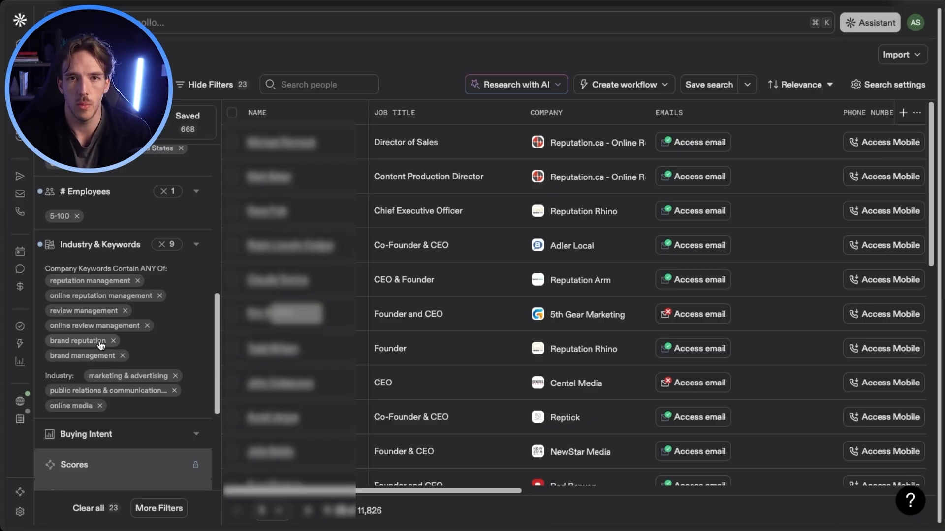
scroll(105, 289, down, 1)
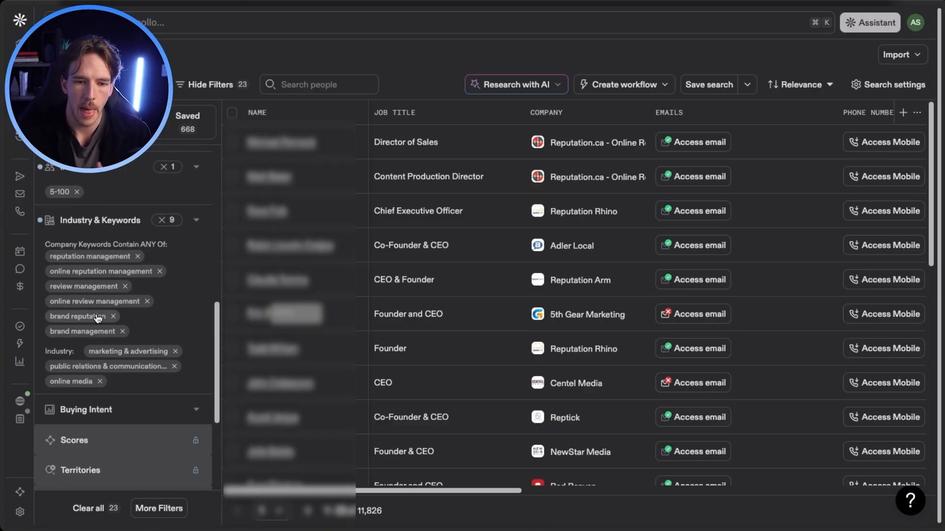
scroll(296, 248, down, 1)
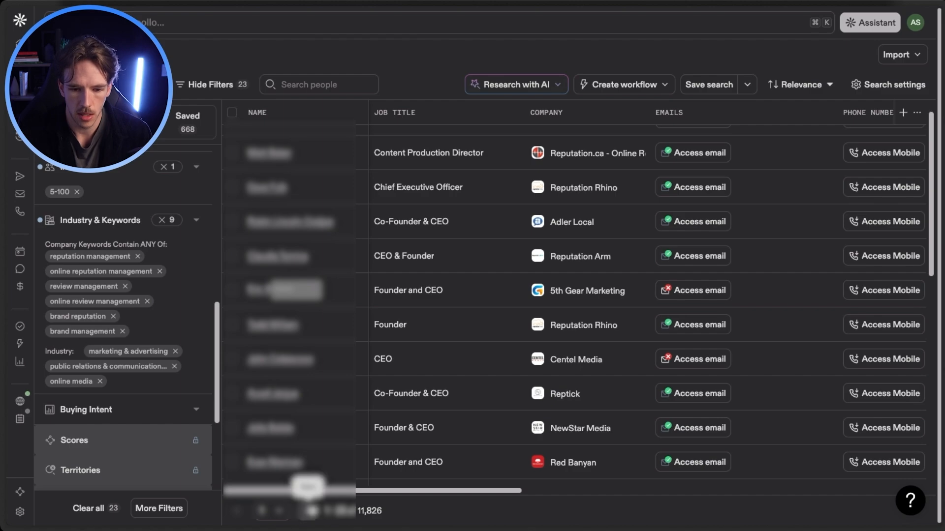
click(309, 511)
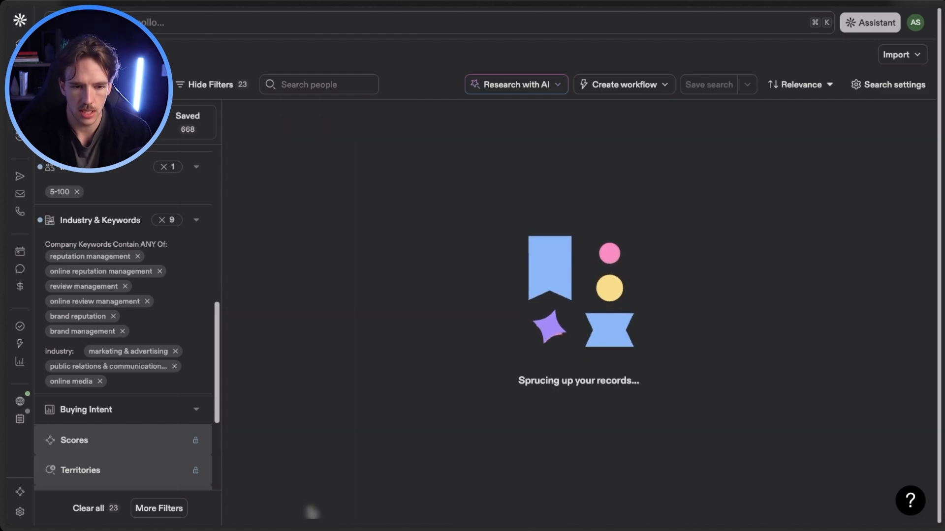
click(307, 510)
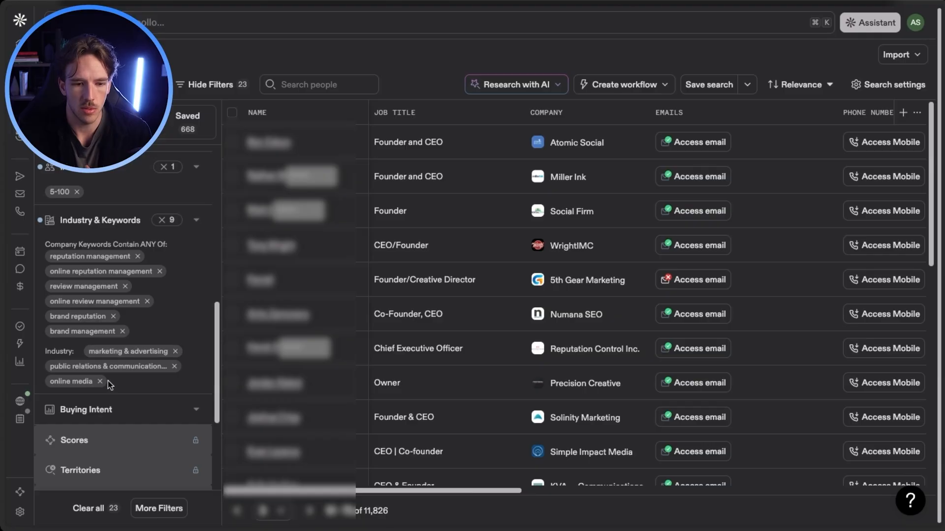
scroll(130, 384, down, 2)
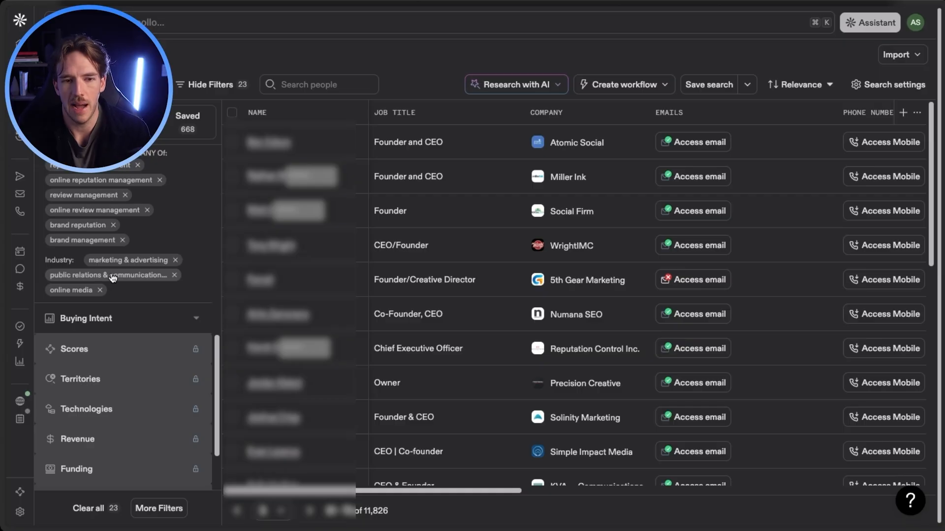
scroll(113, 278, up, 8)
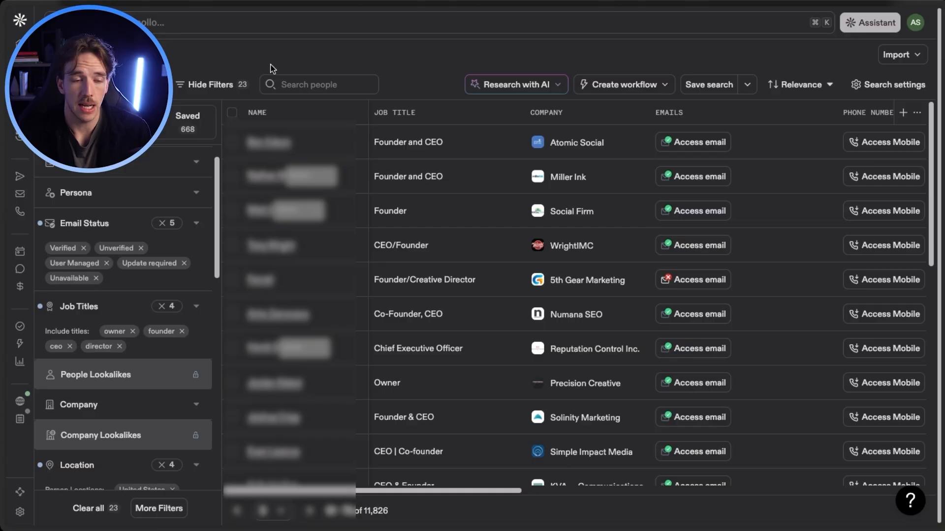
Copy the filtered Apollo people search link and paste it as the Apollo Search URL of a new scraping request in AmpleLeads.
mouse_move(8, 56)
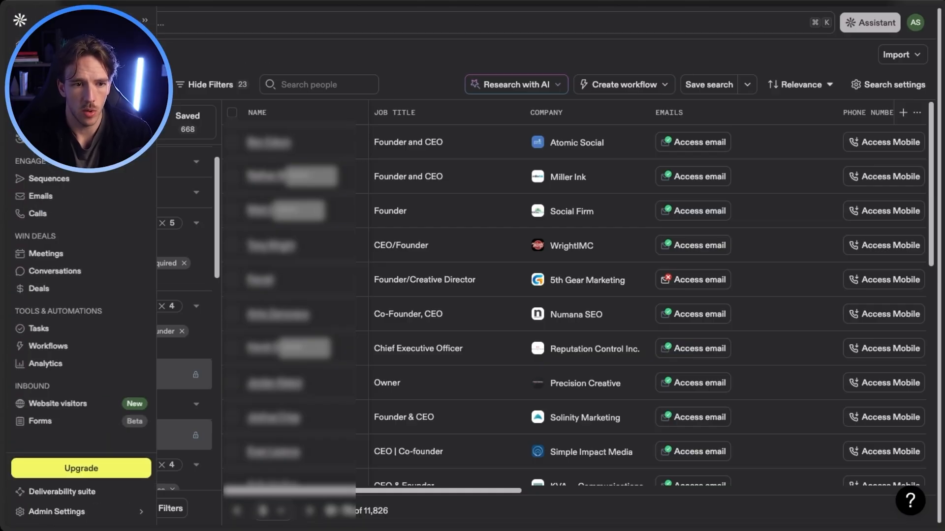
key(super+l)
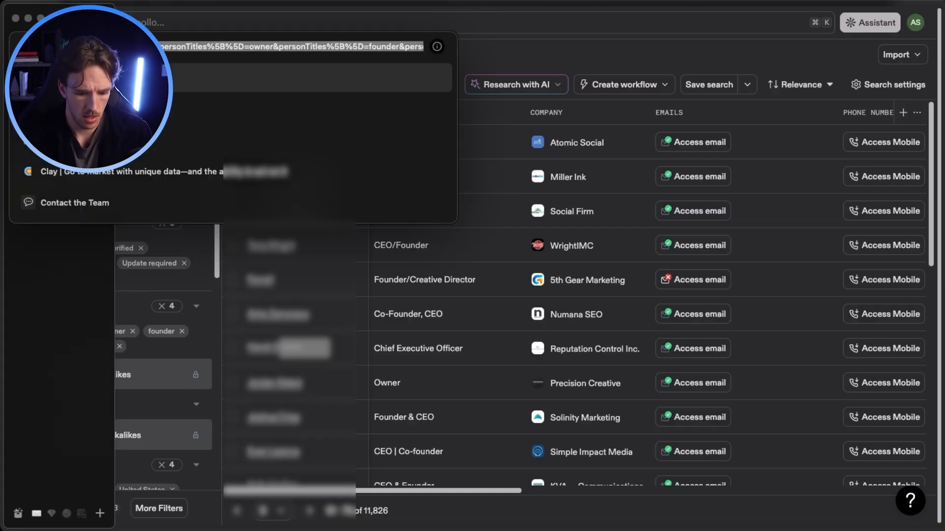
key(super+c)
key(Escape)
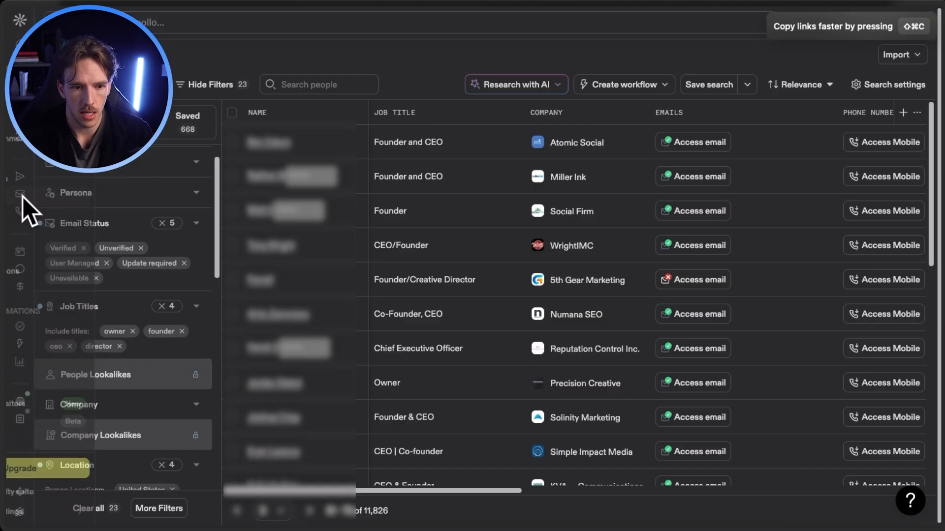
mouse_move(2, 210)
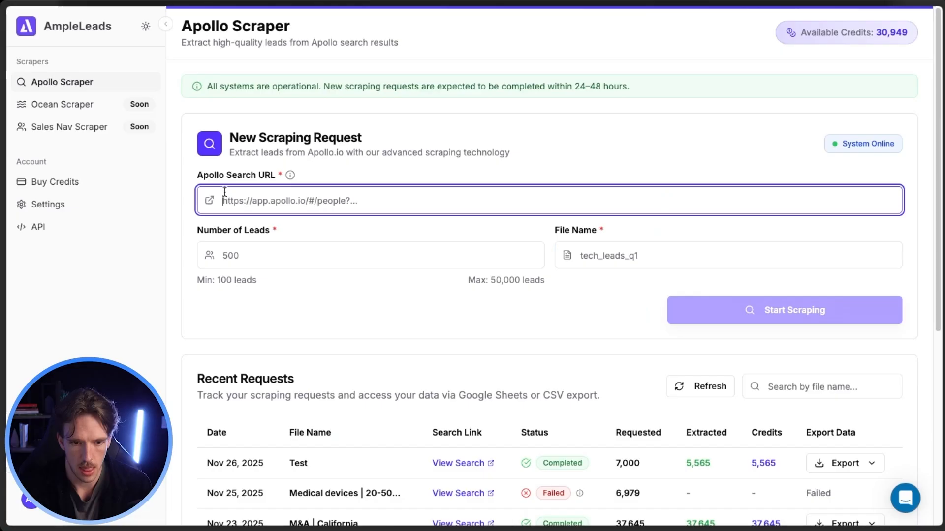
key(ctrl+v)
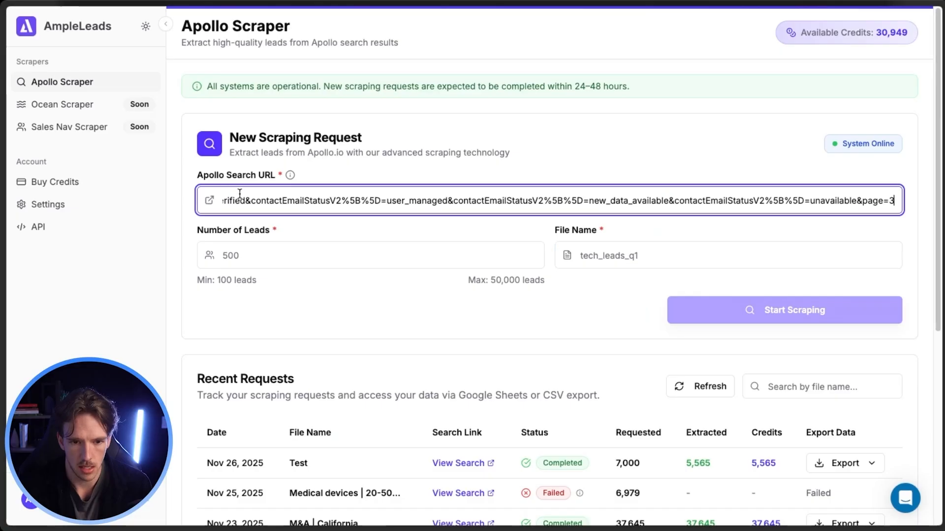
click(301, 257)
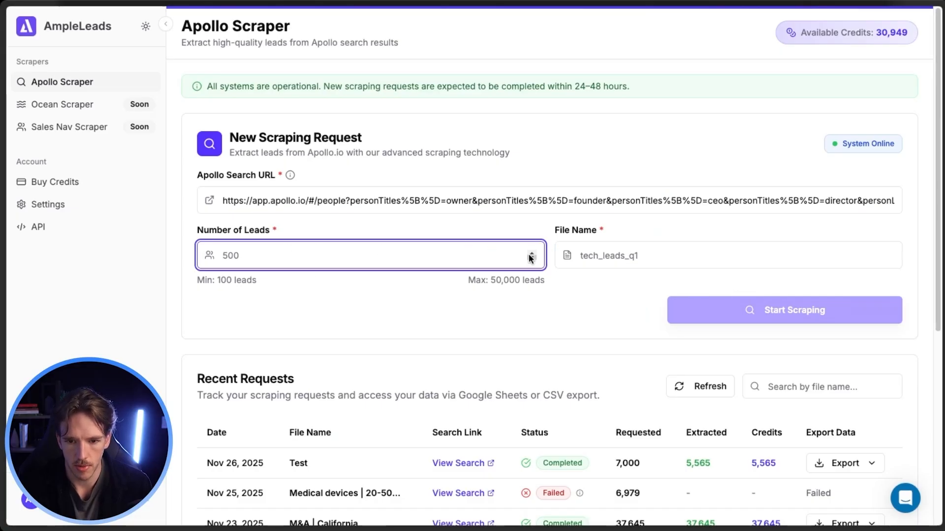
click(630, 258)
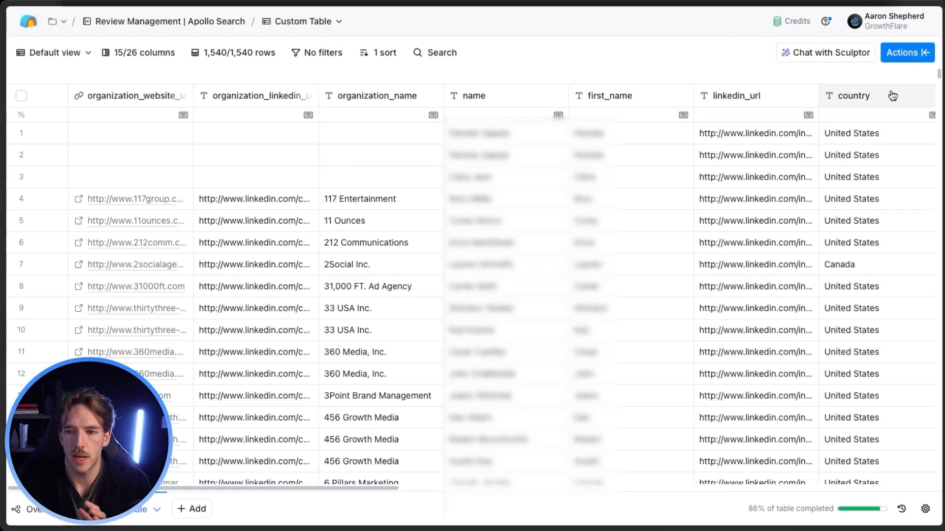
In the Clay table Review Management | Apollo Search, check the data source options such as CSV import and look through the company rows.
click(916, 57)
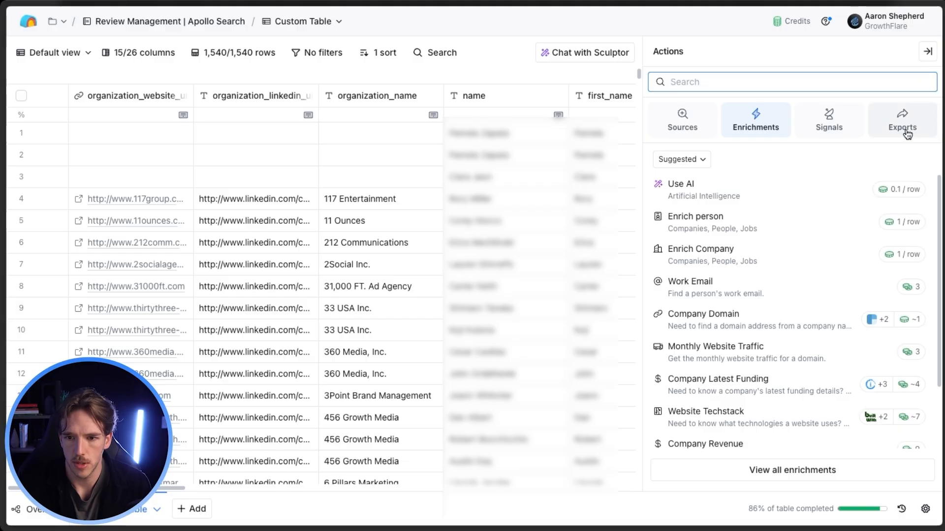
click(708, 127)
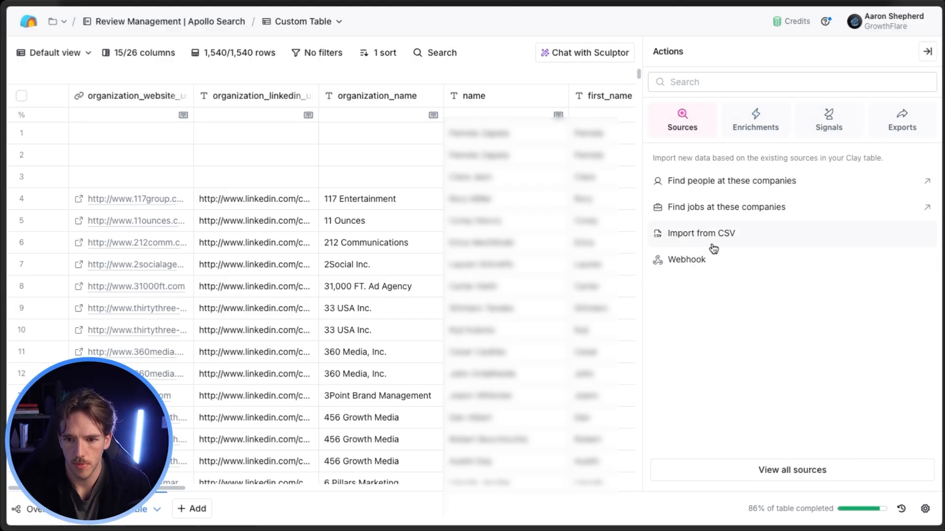
click(925, 53)
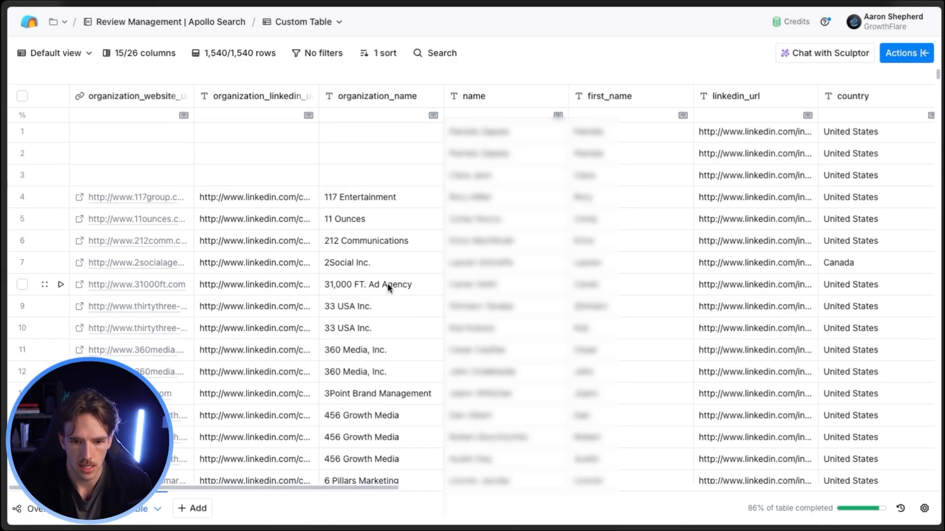
scroll(388, 282, down, 1)
scroll(379, 296, down, 5)
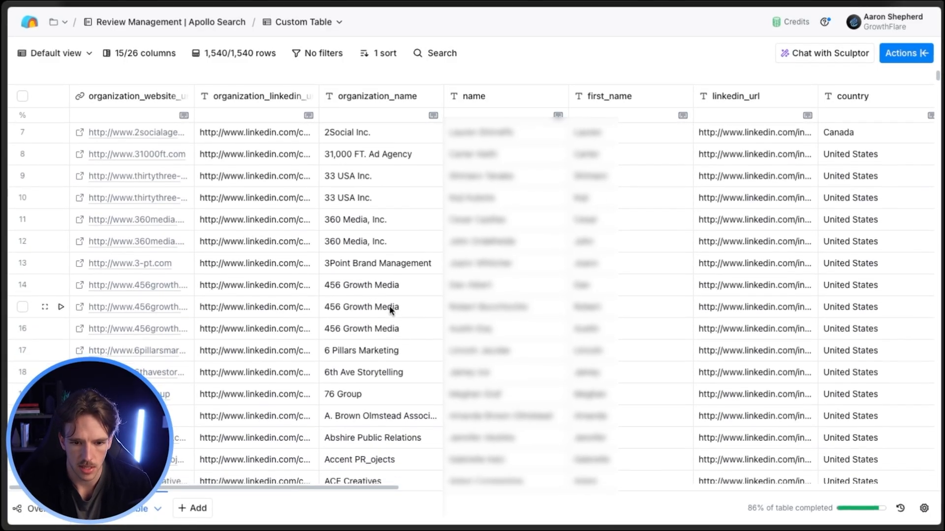
scroll(393, 309, down, 6)
scroll(394, 284, up, 12)
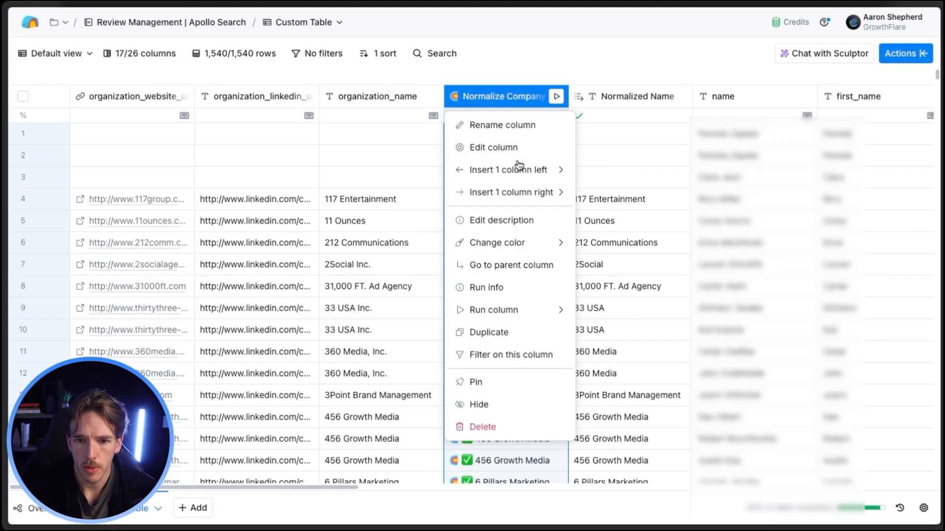
Search the available enrichments for "normalize company", then close the enrichment list.
mouse_move(530, 170)
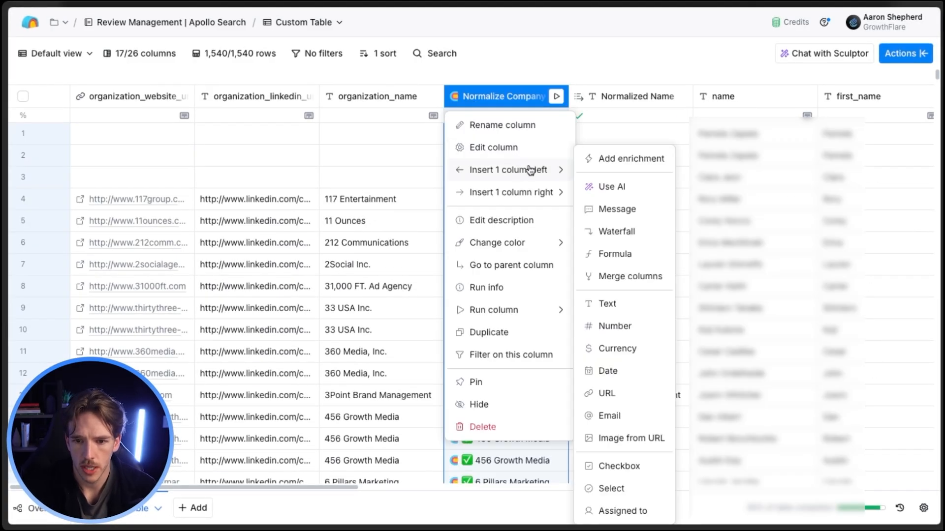
click(613, 153)
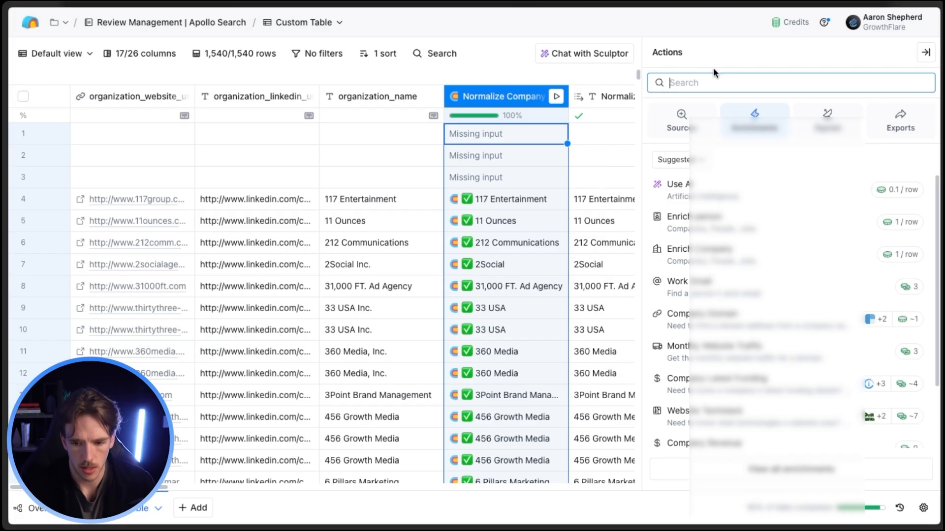
text(normalize company)
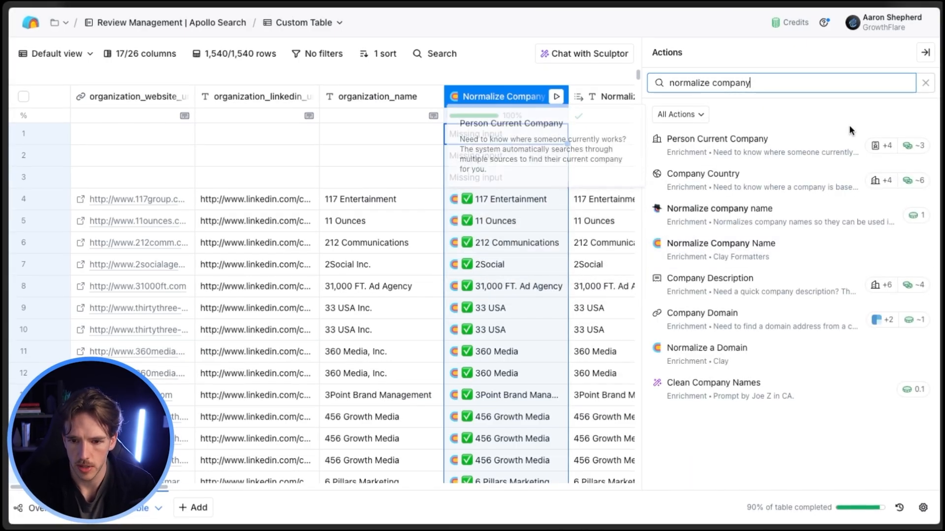
click(927, 84)
click(925, 53)
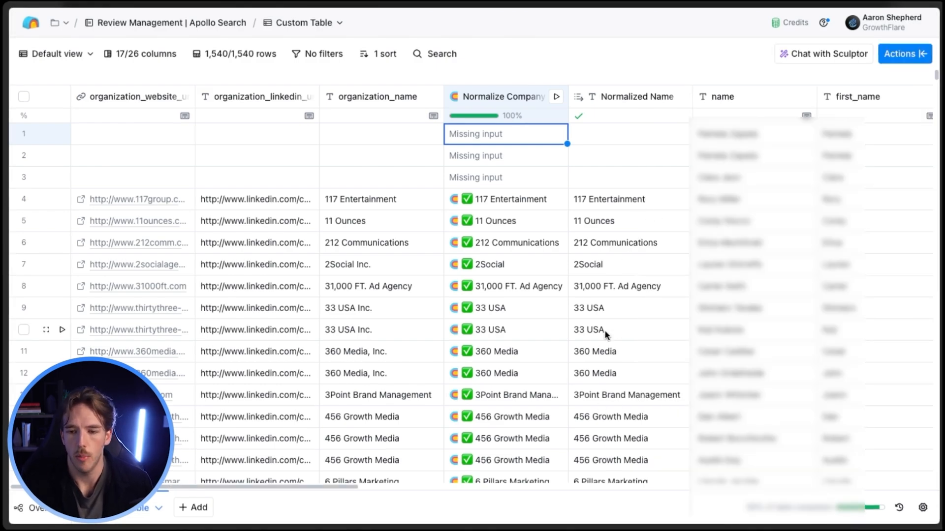
Filter the table to the rows where Email is empty.
scroll(604, 329, right, 2)
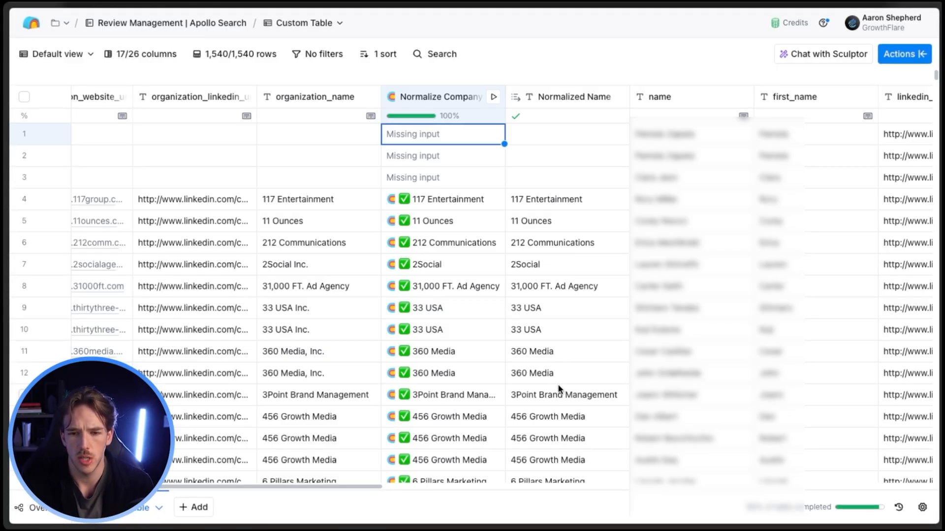
scroll(566, 367, right, 2)
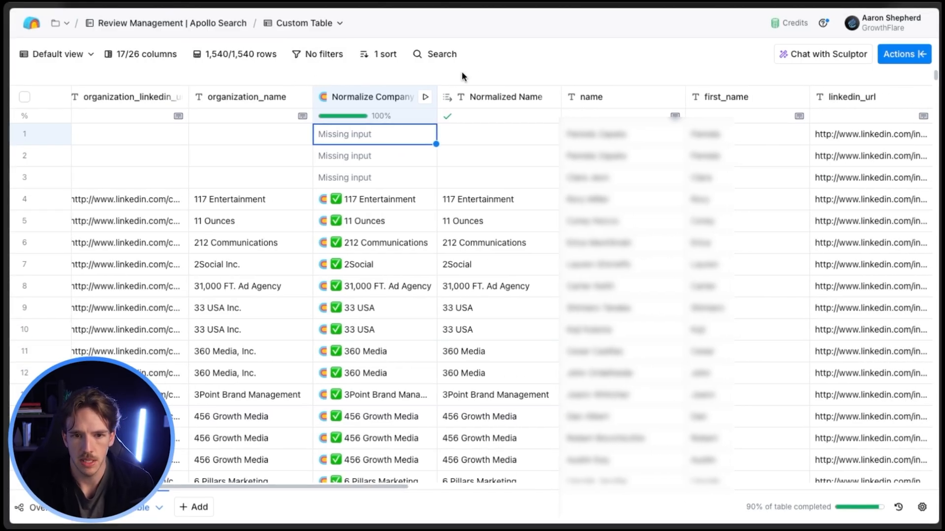
click(311, 61)
click(238, 86)
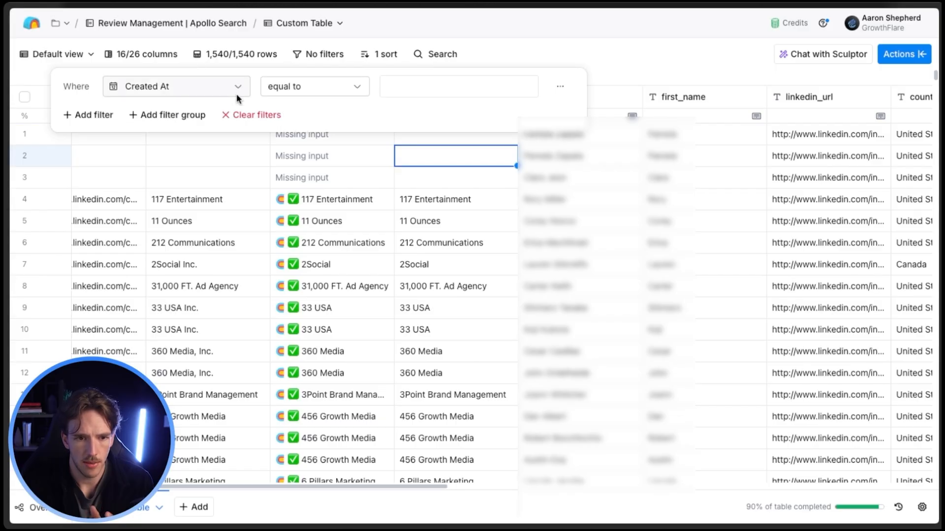
click(215, 88)
click(174, 394)
click(357, 87)
click(296, 192)
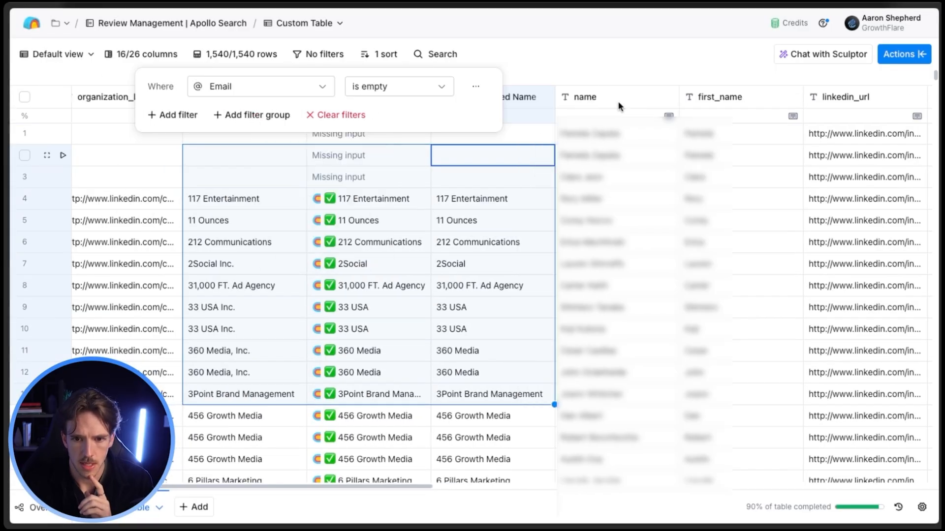
click(609, 67)
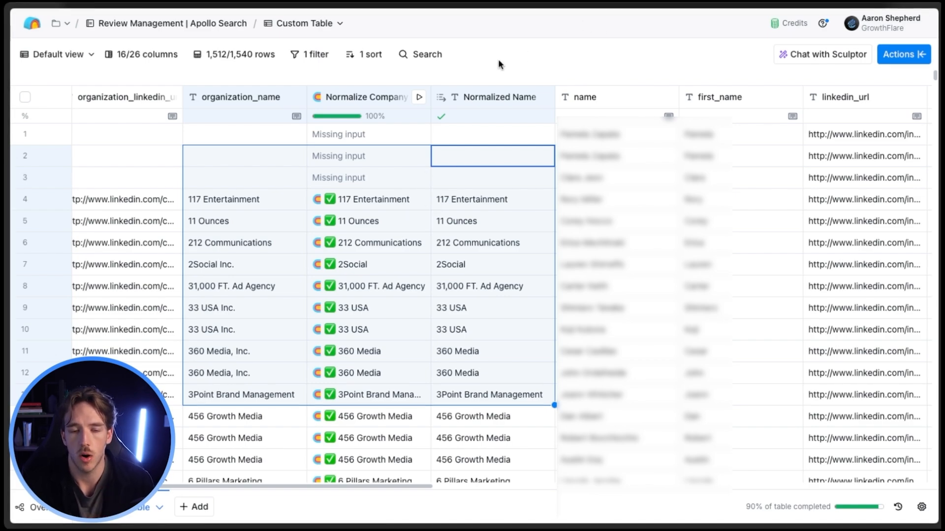
key(Down)
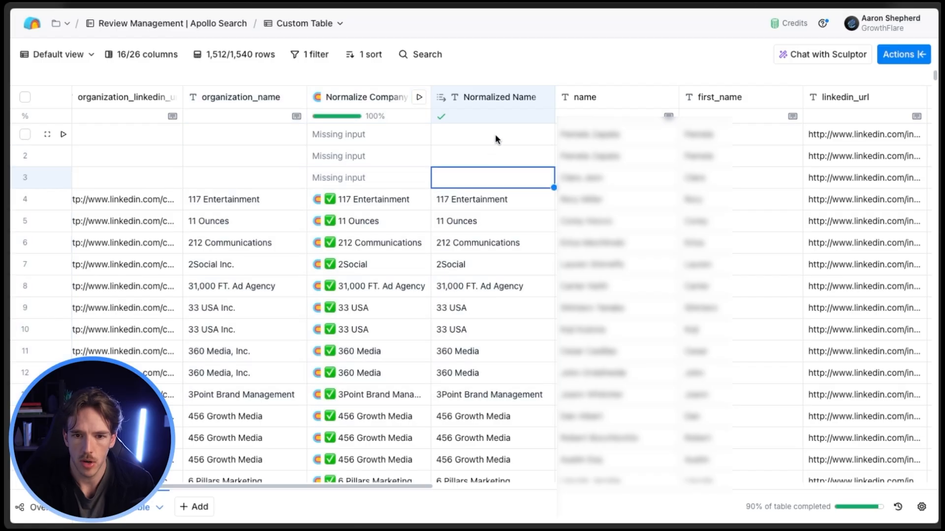
click(507, 98)
mouse_move(541, 192)
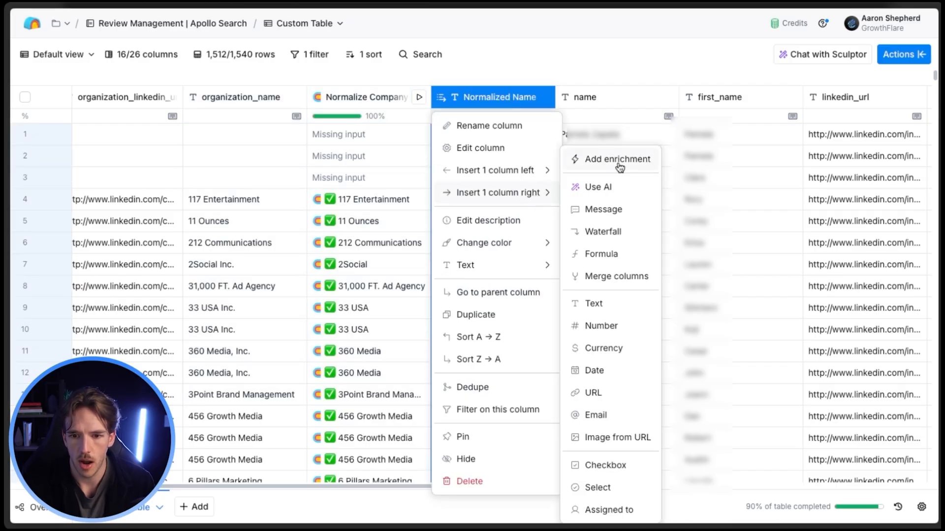
click(619, 160)
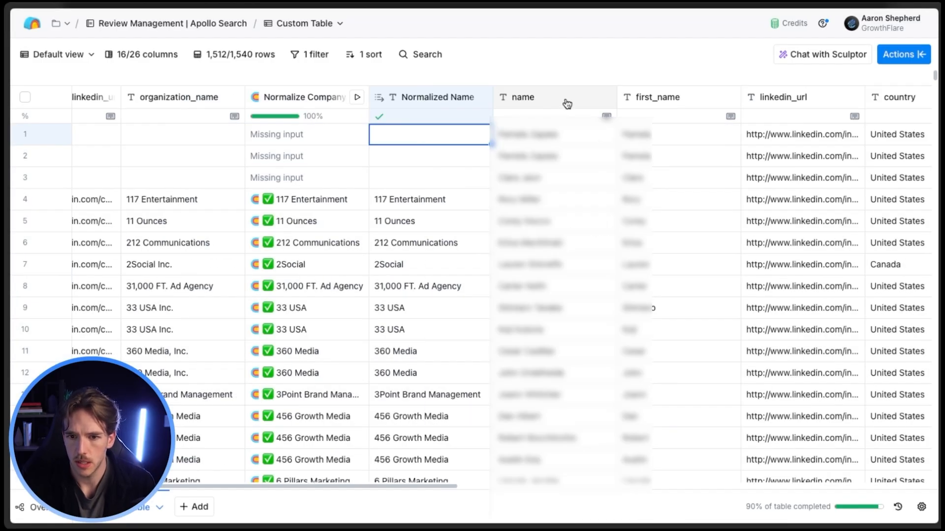
Find the Work Email waterfall enrichment and open its setup for a new column before the name column.
click(568, 103)
mouse_move(556, 170)
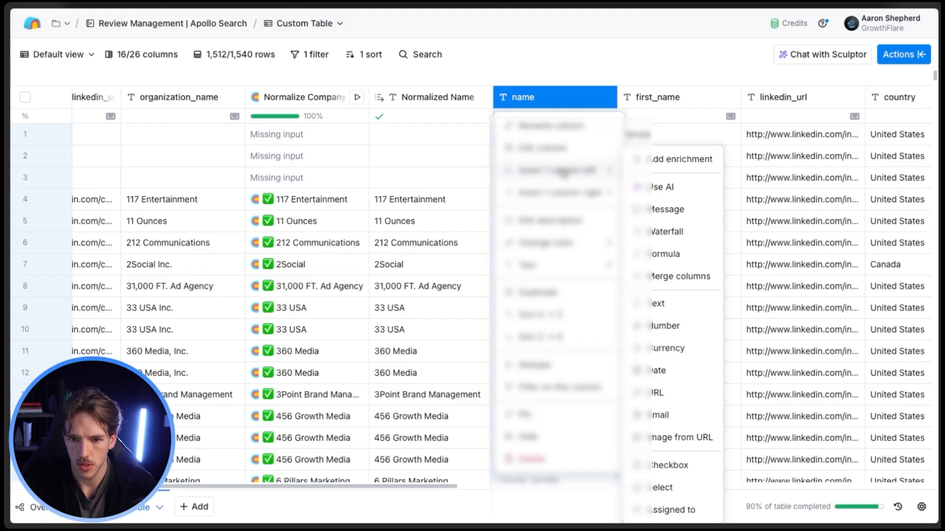
click(675, 160)
text(work em)
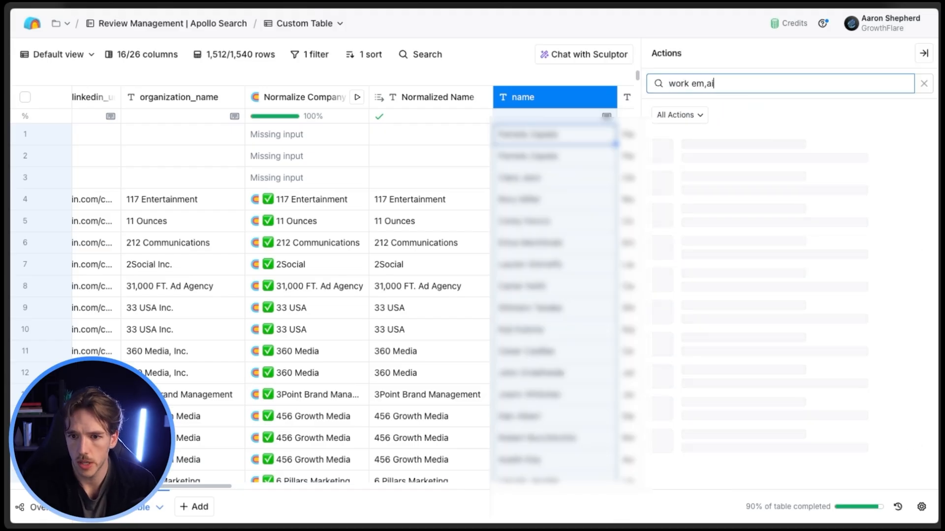
click(786, 140)
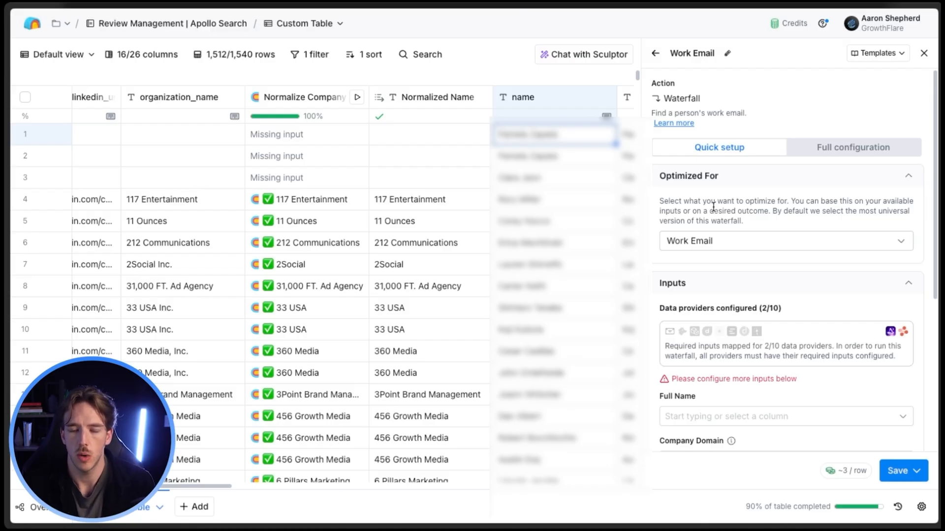
Switch the Work Email waterfall to full configuration and examine the order of its data providers.
click(845, 156)
scroll(827, 177, down, 3)
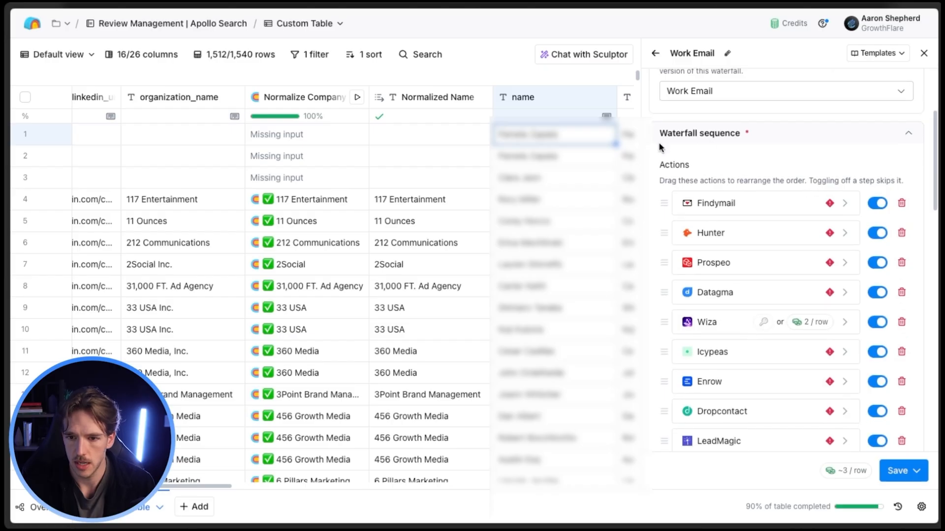
scroll(777, 226, down, 2)
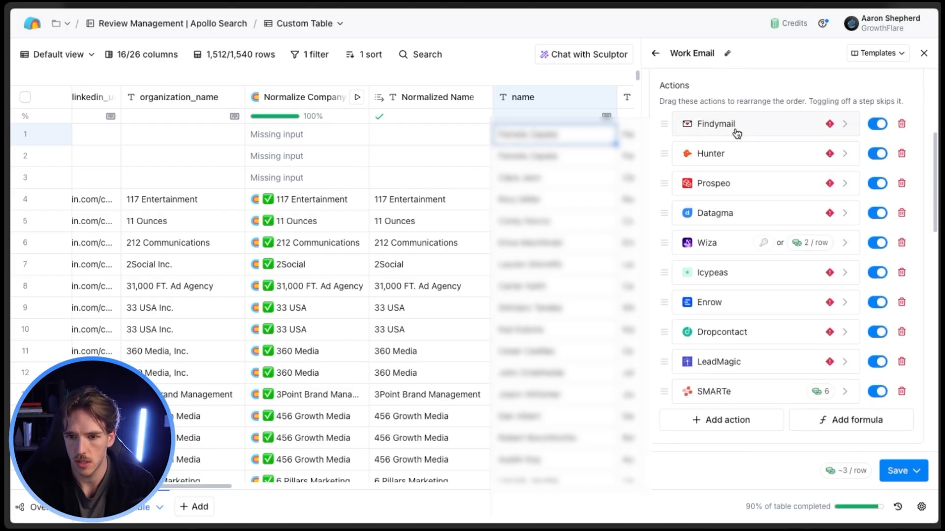
scroll(738, 162, up, 1)
scroll(742, 216, up, 2)
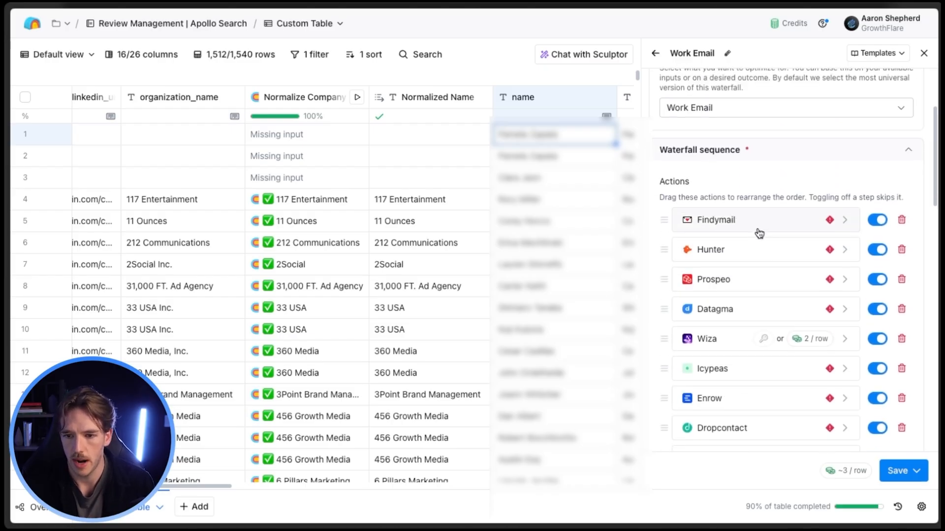
mouse_move(666, 219)
mouse_down()
mouse_move(671, 265)
mouse_move(664, 220)
mouse_up()
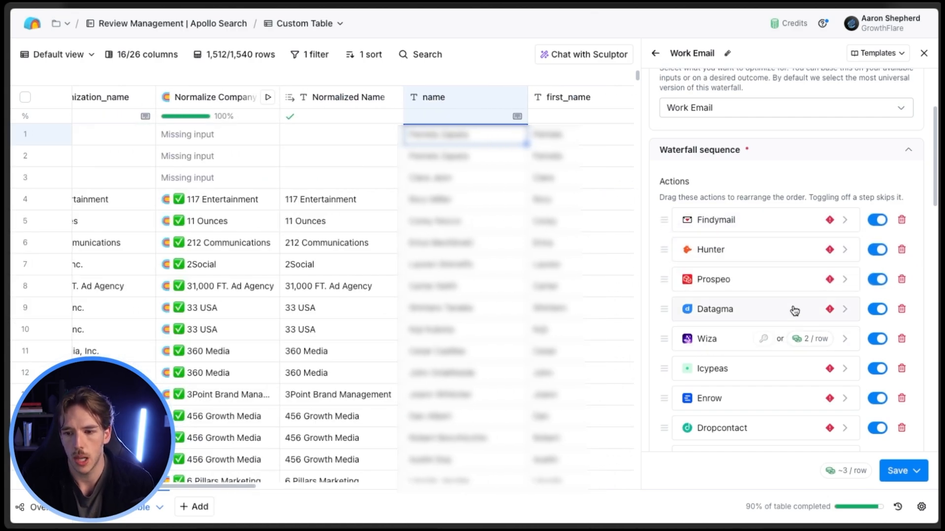
Map the waterfall's Full Name input to the name column.
scroll(794, 310, down, 6)
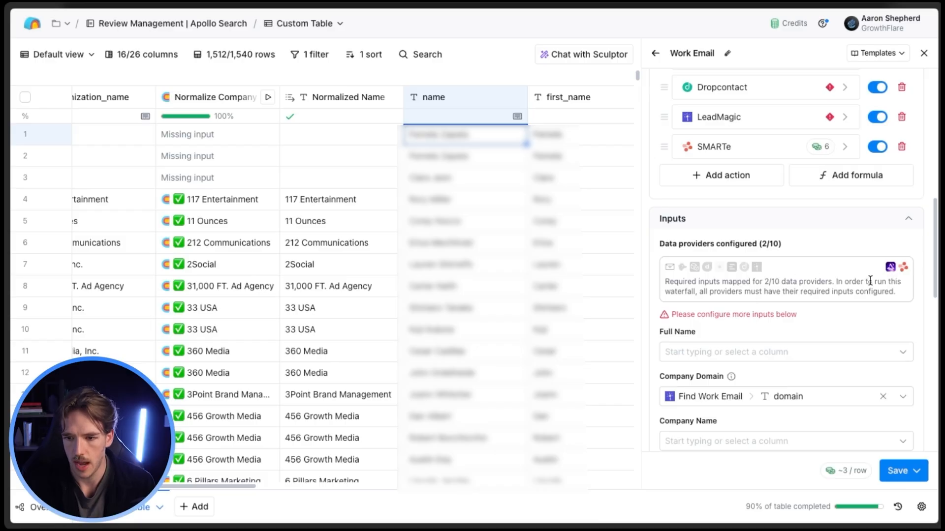
click(829, 347)
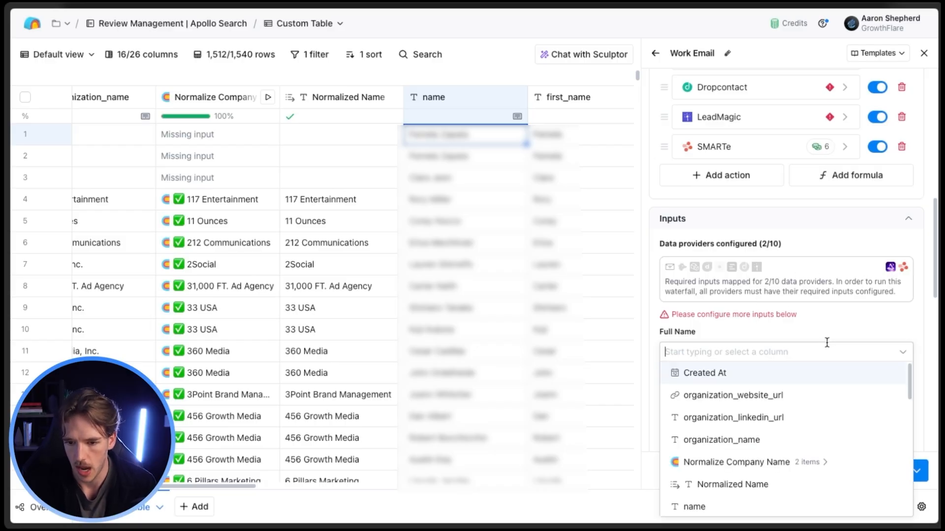
scroll(738, 443, down, 2)
click(726, 459)
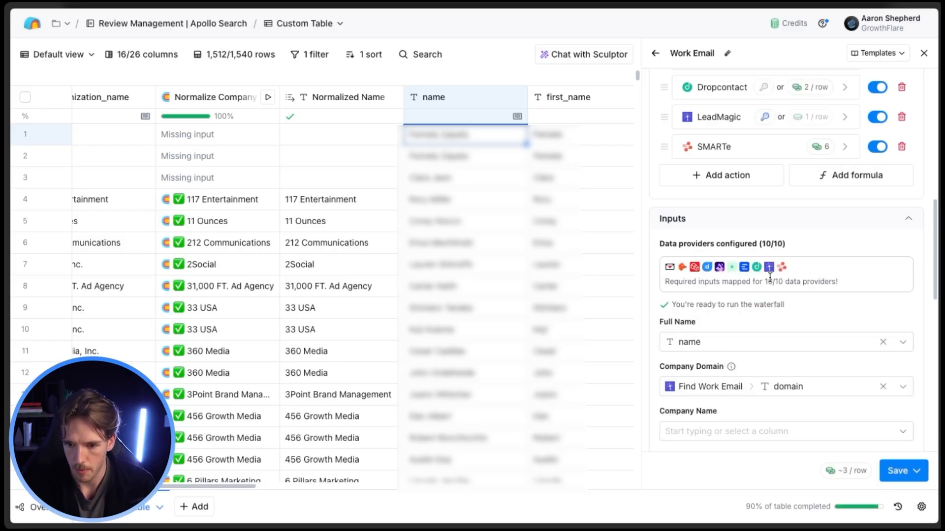
Map the waterfall's Company Name input to the Normalized Name column.
scroll(717, 337, down, 2)
click(738, 327)
scroll(738, 423, down, 1)
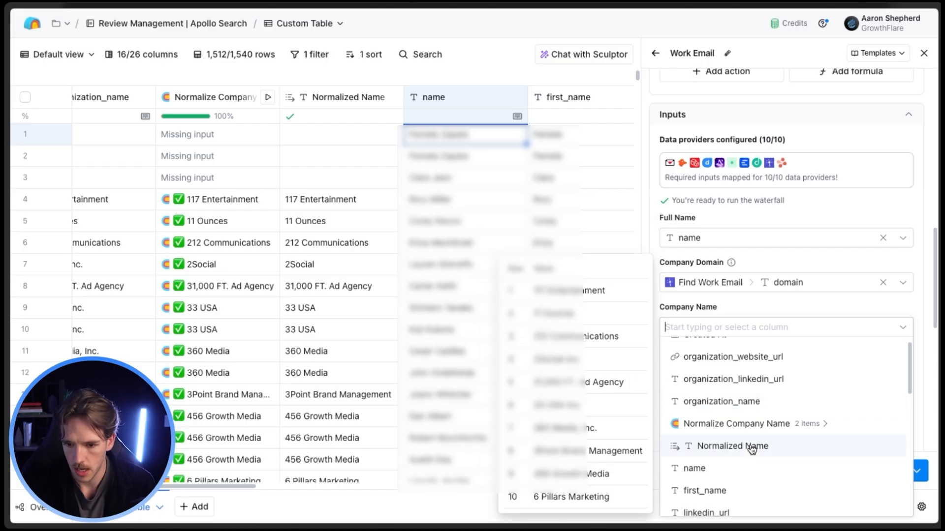
click(682, 445)
Check the remaining waterfall inputs and remove Findymail as the validation provider.
scroll(795, 296, down, 6)
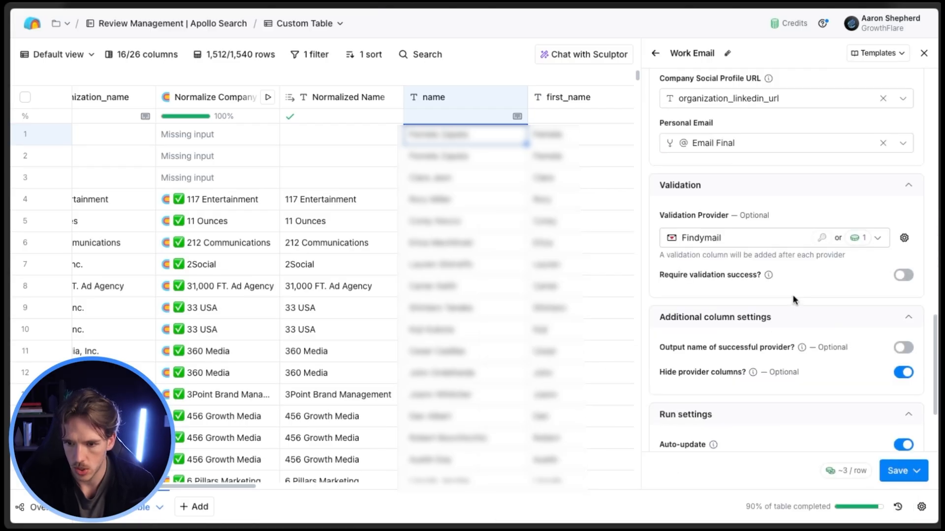
scroll(792, 294, up, 7)
scroll(790, 320, down, 3)
scroll(746, 325, down, 2)
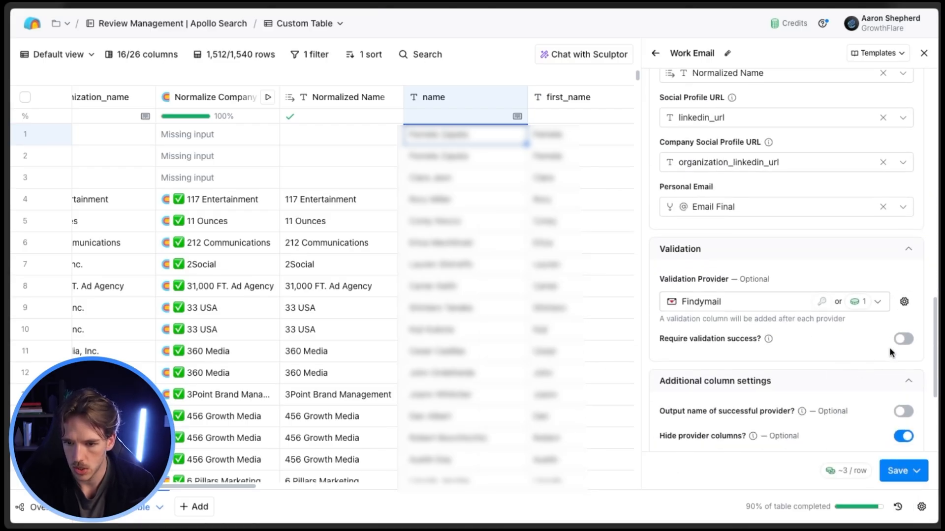
click(904, 302)
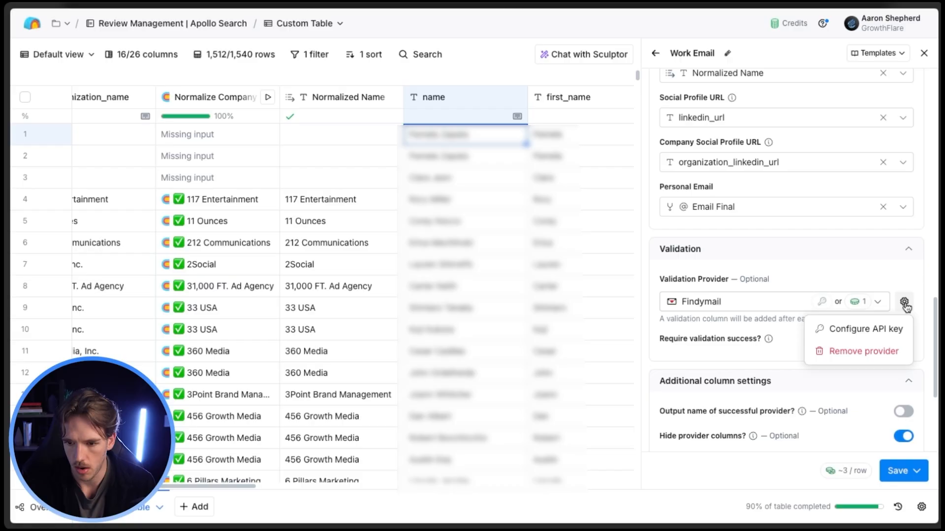
click(862, 350)
Move LeadMagic to the first place in the waterfall sequence and close the Work Email setup.
scroll(778, 312, up, 8)
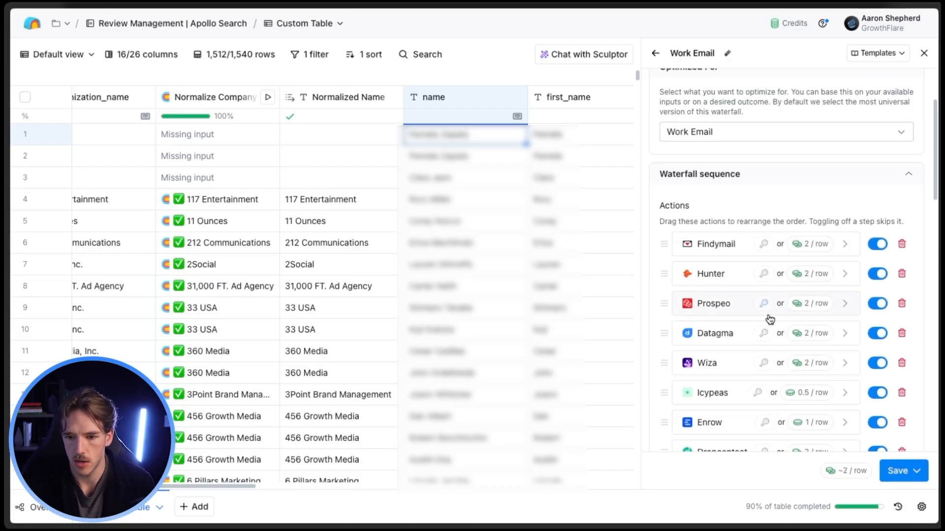
scroll(776, 339, down, 2)
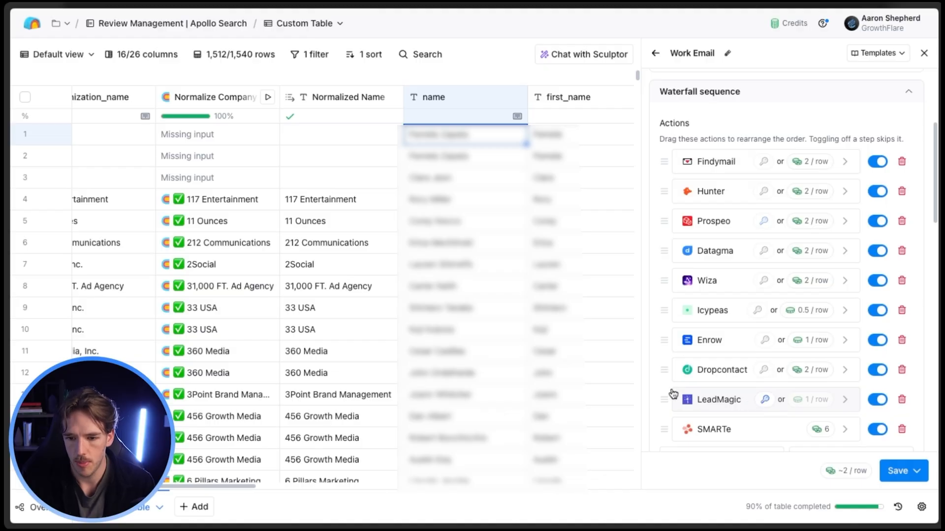
drag(673, 394, 664, 160)
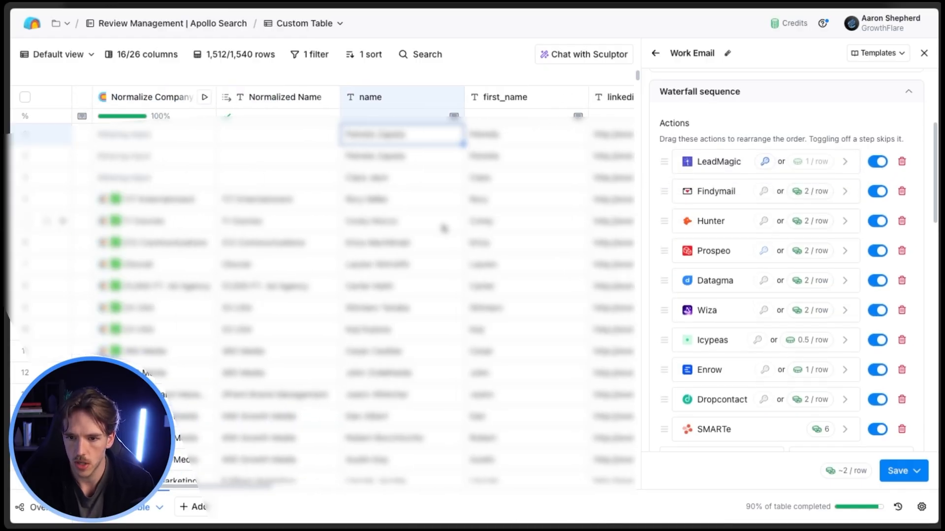
scroll(443, 228, left, 5)
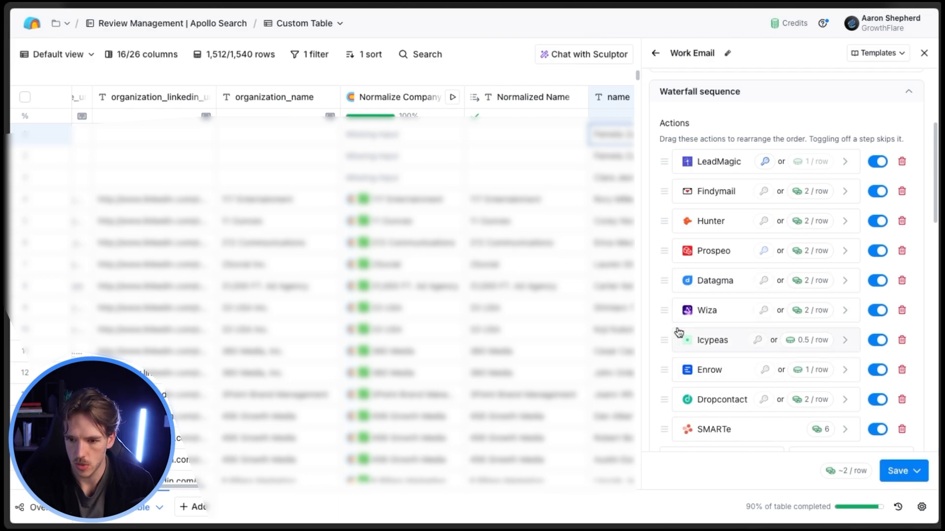
click(898, 475)
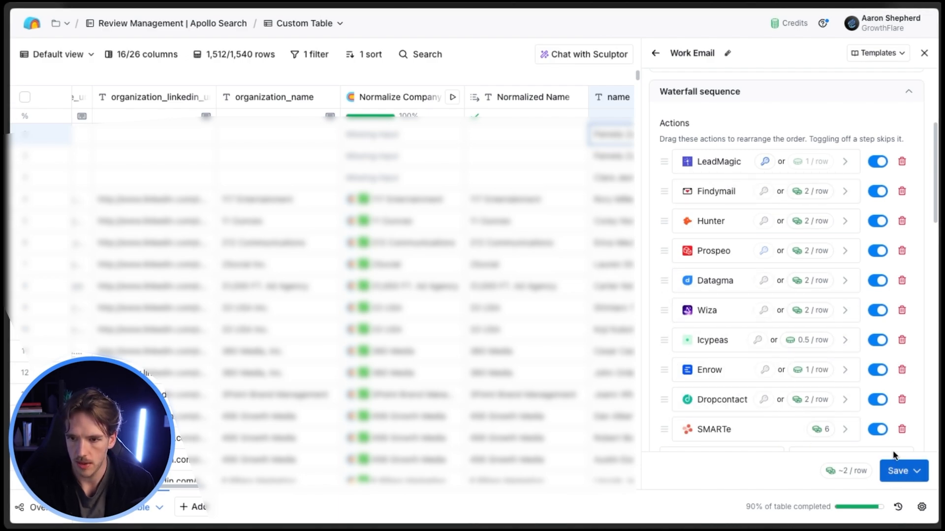
click(923, 53)
Look through the work email waterfall columns, examine the Million Verifier column's HTTP API configuration, and close it.
scroll(672, 237, right, 2)
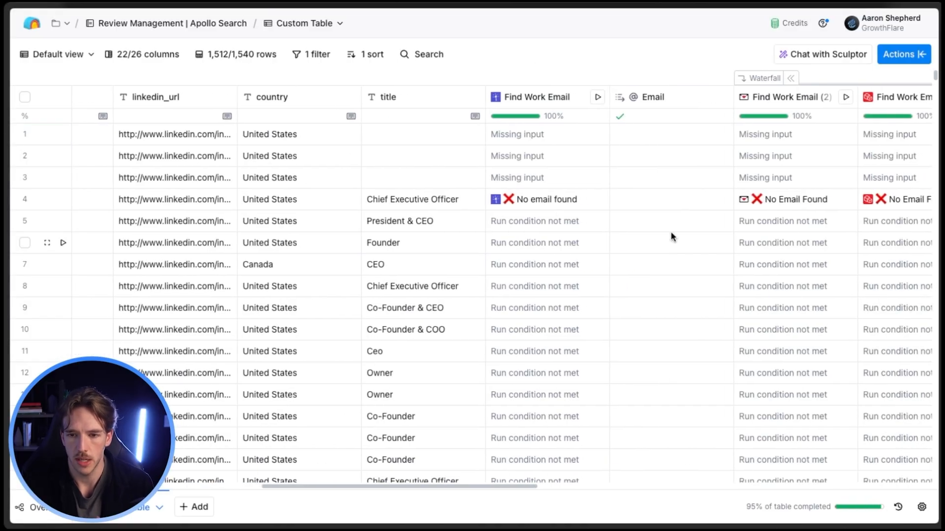
scroll(671, 231, right, 6)
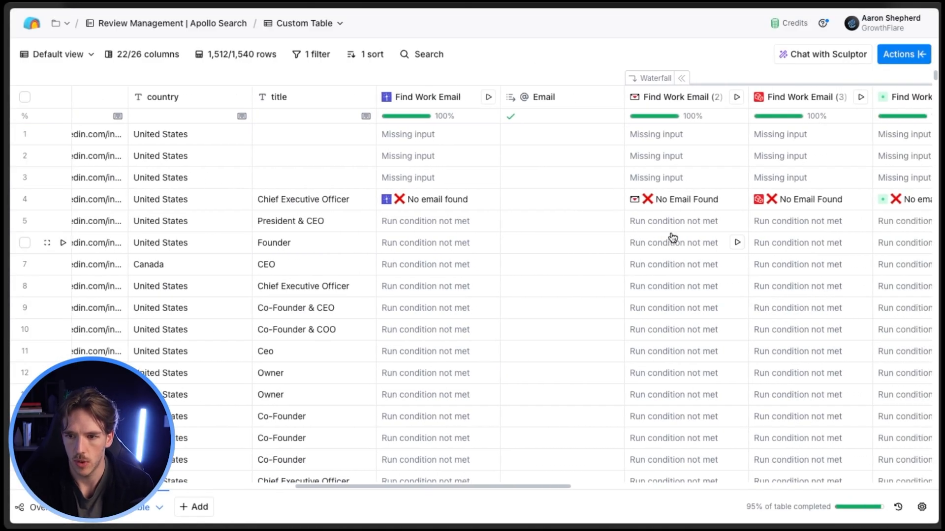
scroll(673, 236, right, 5)
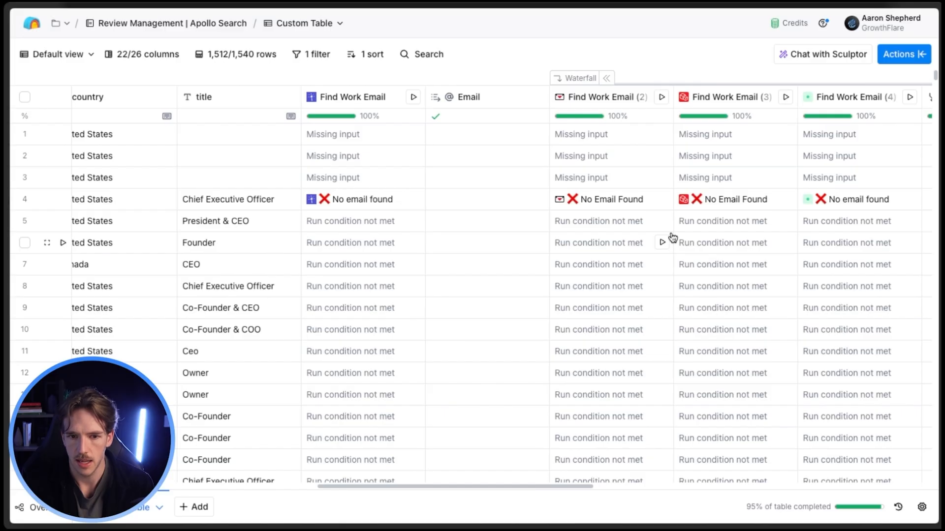
scroll(428, 213, down, 5)
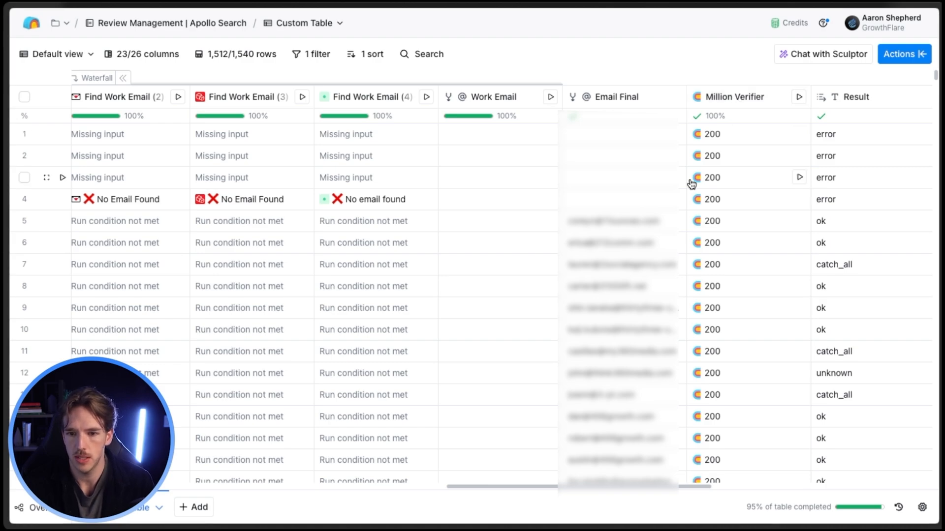
click(740, 101)
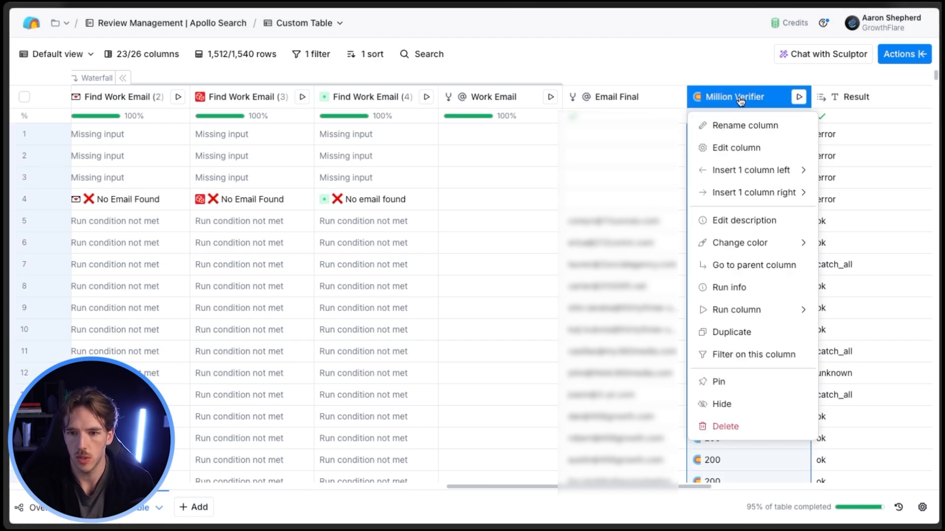
click(744, 150)
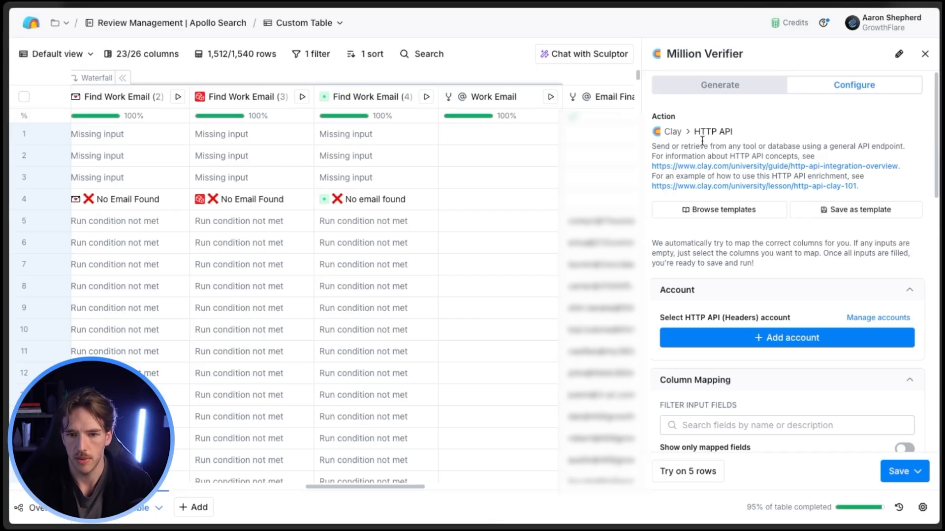
scroll(711, 195, down, 3)
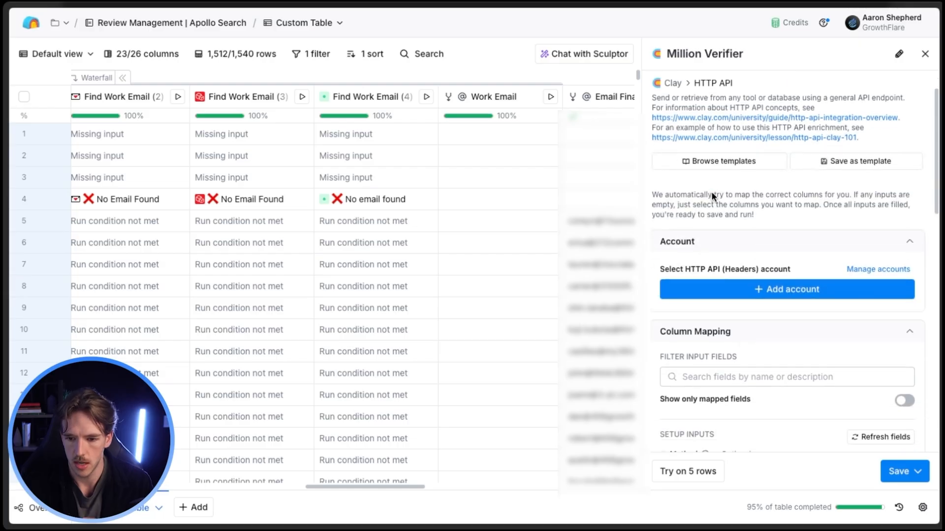
scroll(712, 194, down, 1)
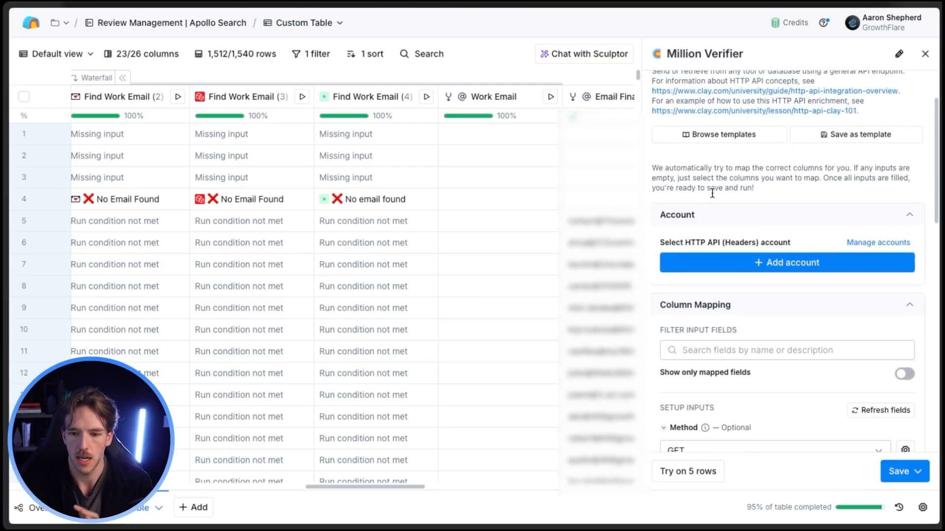
click(925, 54)
Replace the table's filter with one showing only the rows where Result is equal to ok.
scroll(832, 194, right, 1)
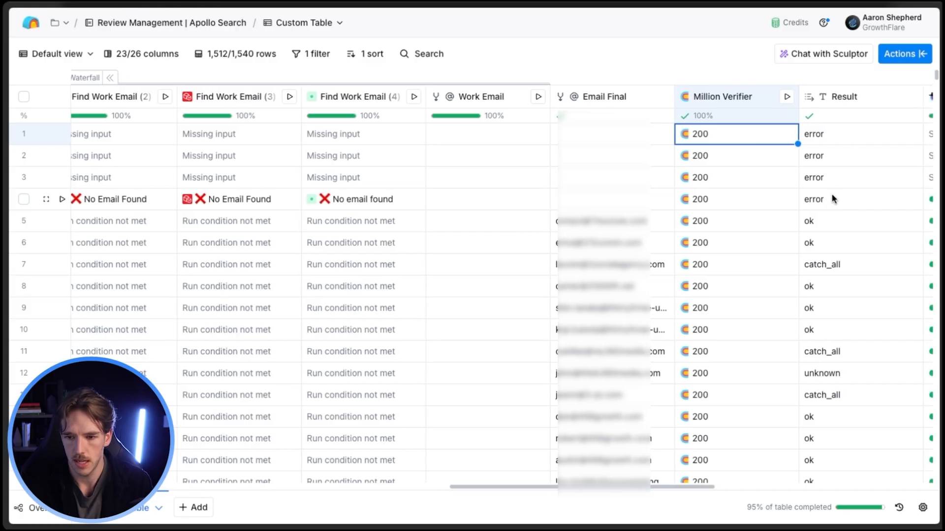
scroll(474, 88, left, 1)
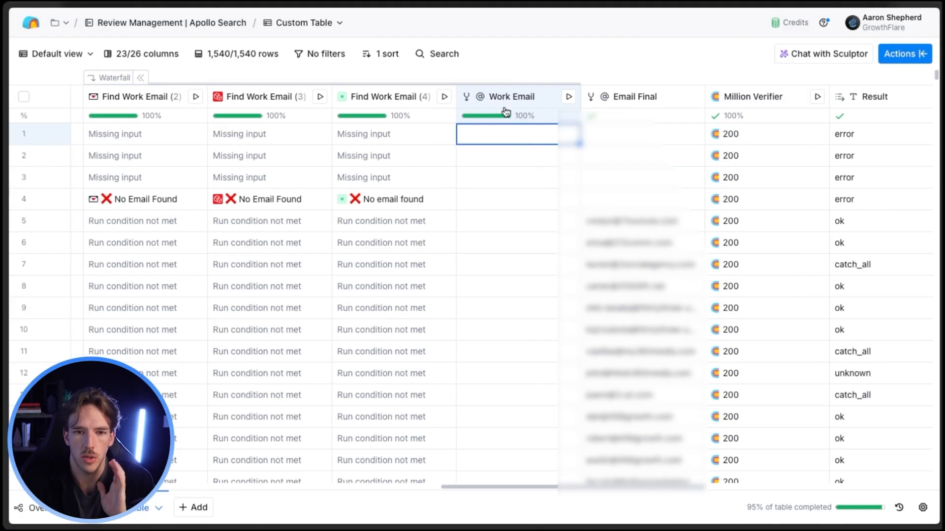
click(329, 55)
click(236, 84)
click(217, 88)
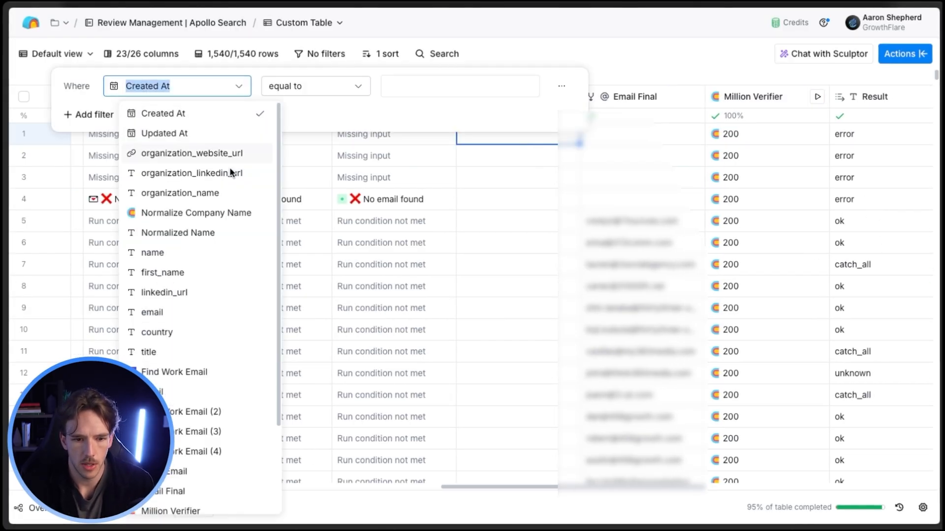
scroll(207, 418, down, 3)
click(236, 338)
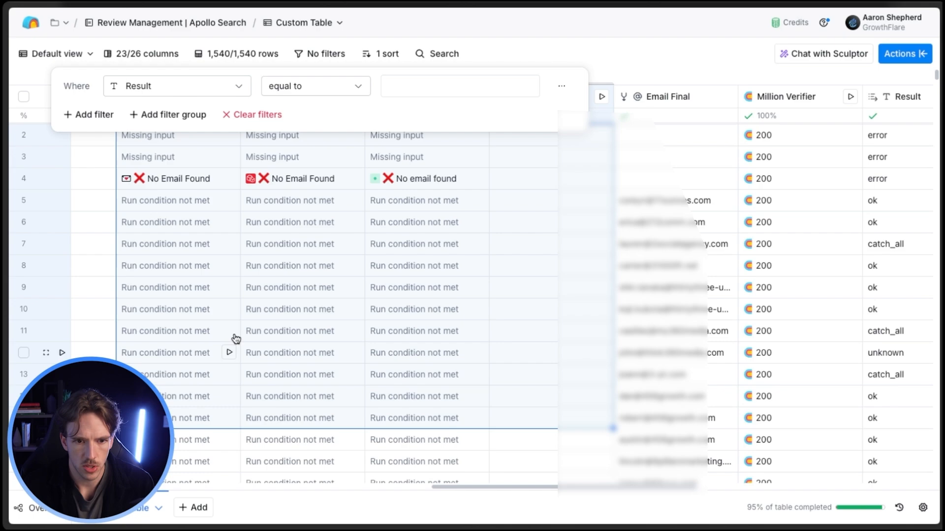
click(419, 89)
text(ok)
click(552, 54)
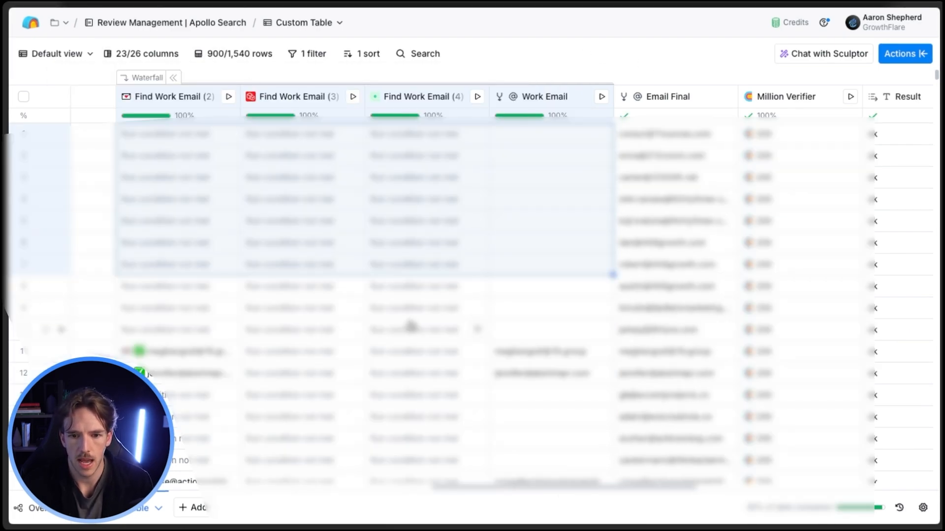
click(536, 330)
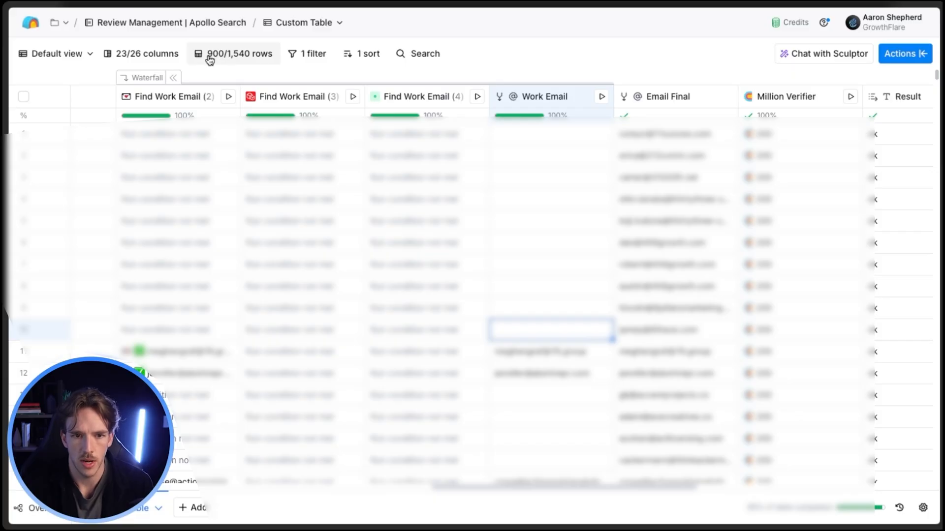
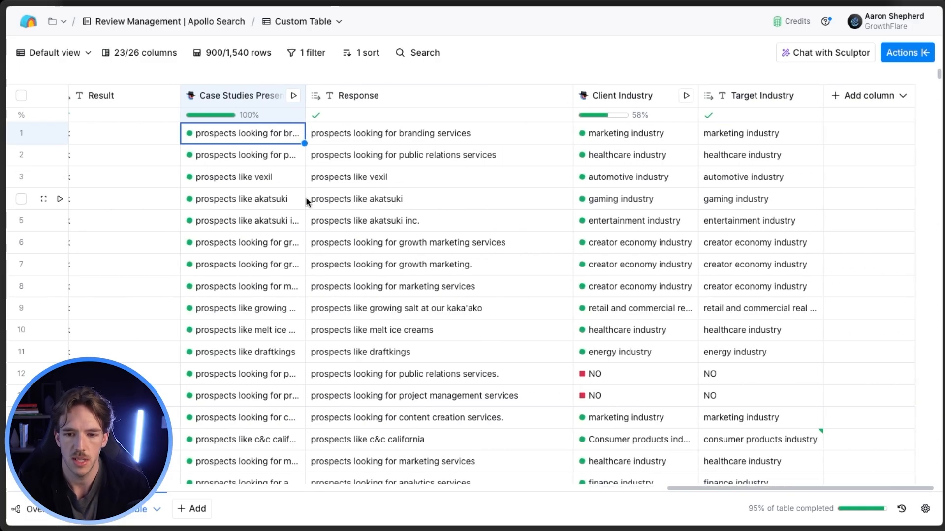
Start a Use AI enrichment column immediately after the Case Studies Presence column.
scroll(256, 193, left, 3)
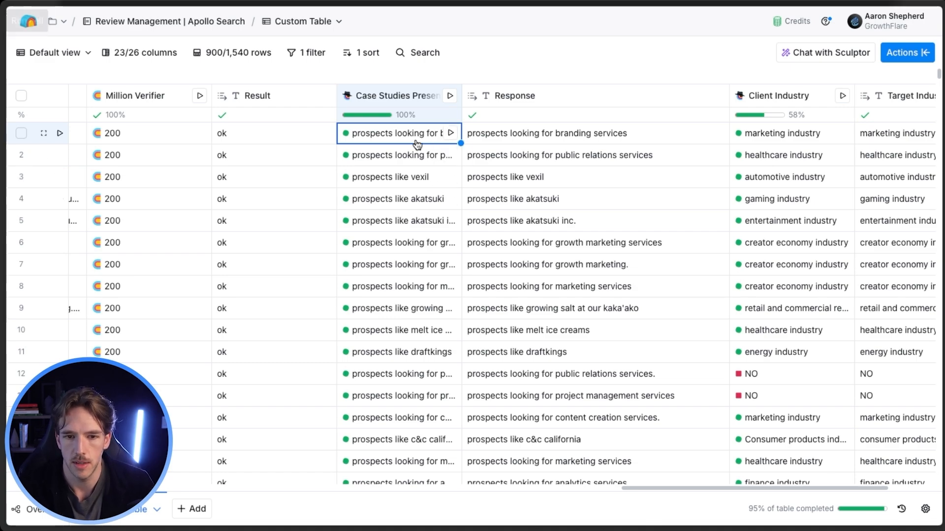
click(400, 95)
click(400, 95)
click(400, 95)
mouse_move(449, 192)
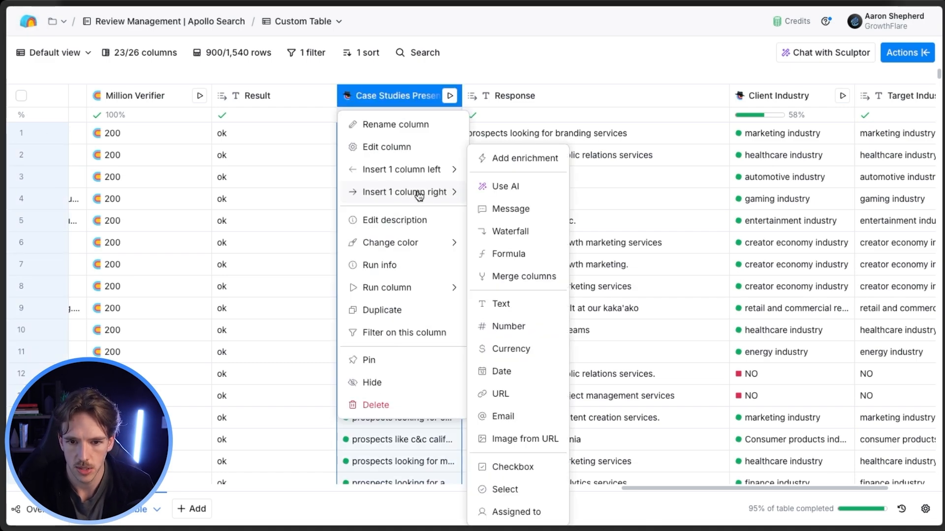
click(511, 158)
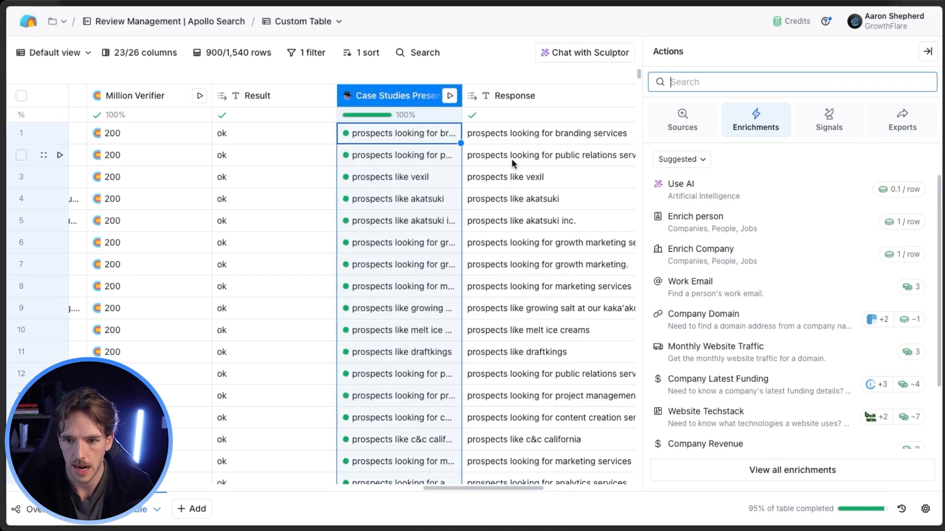
click(743, 192)
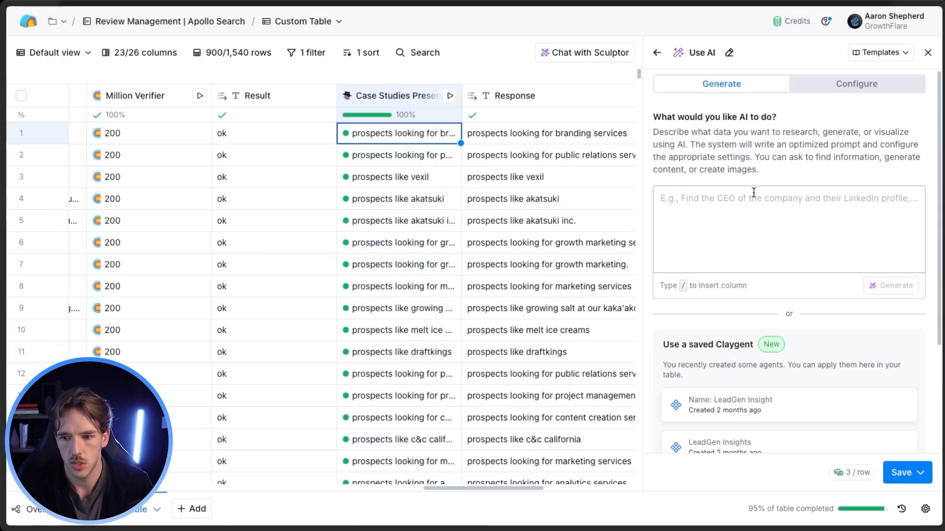
Generate an AI prompt from the request "I want to go to each prospects website and find their top performing case study".
click(767, 230)
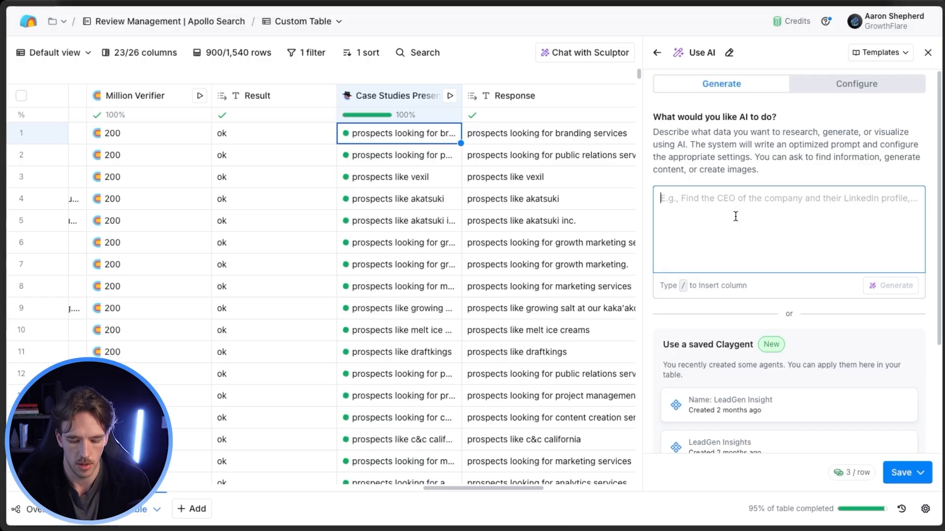
text(I want to go )
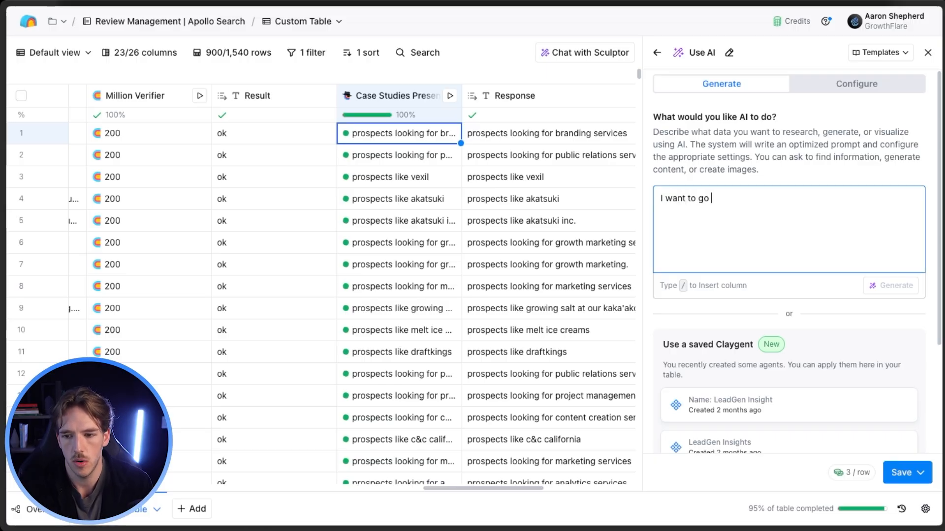
text(to each prospects )
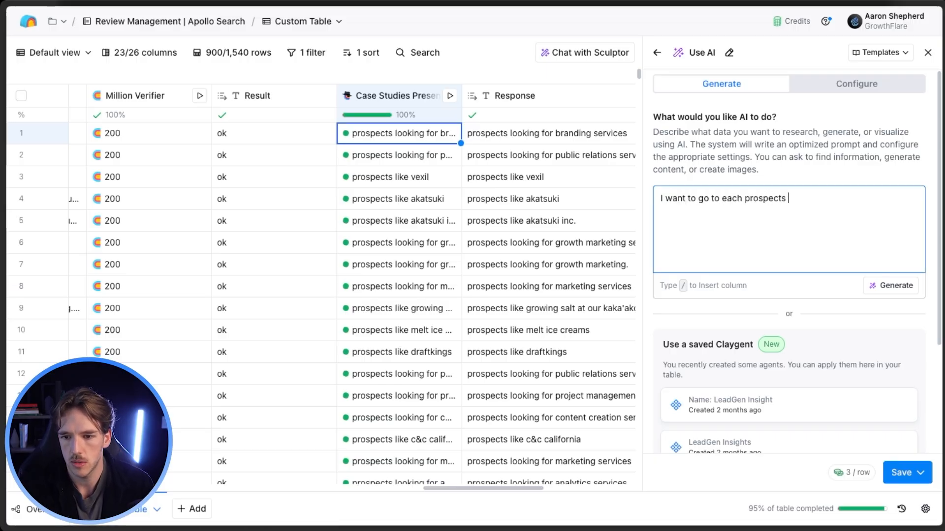
text(website and find their)
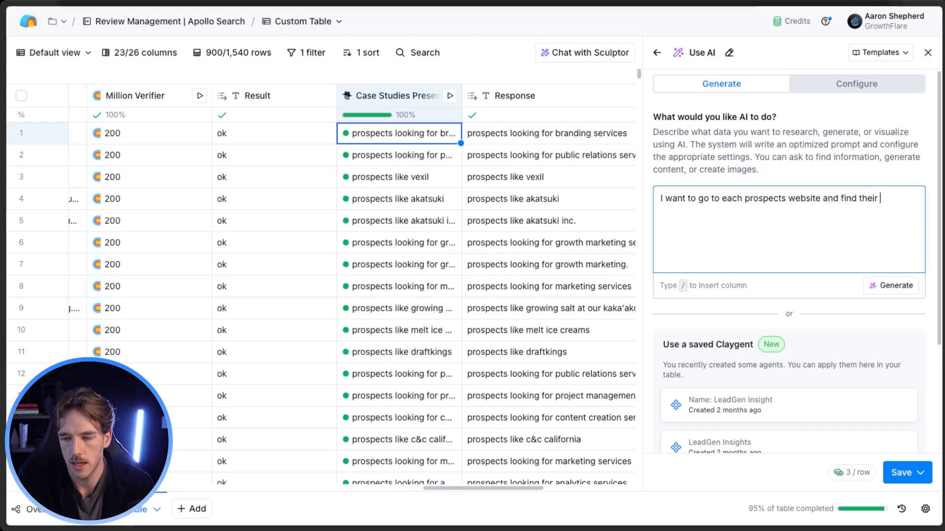
text( top perform)
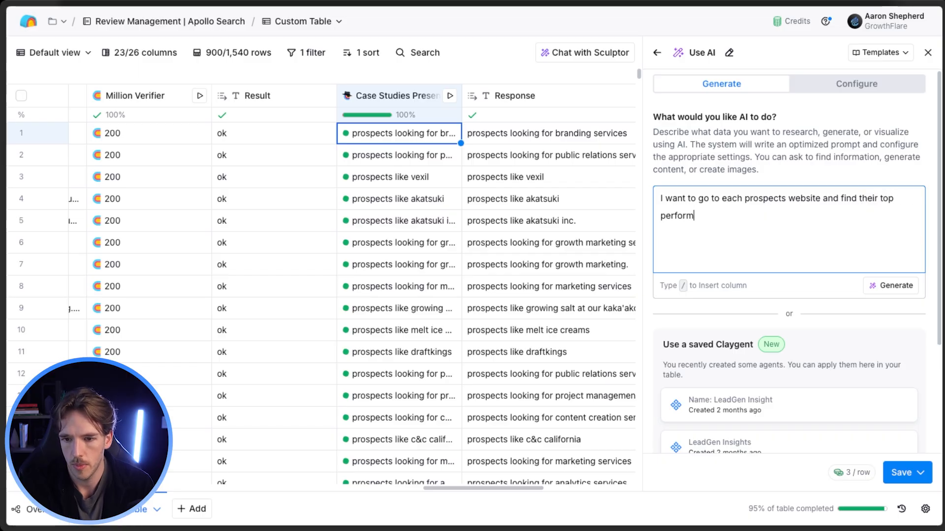
text(ing case study)
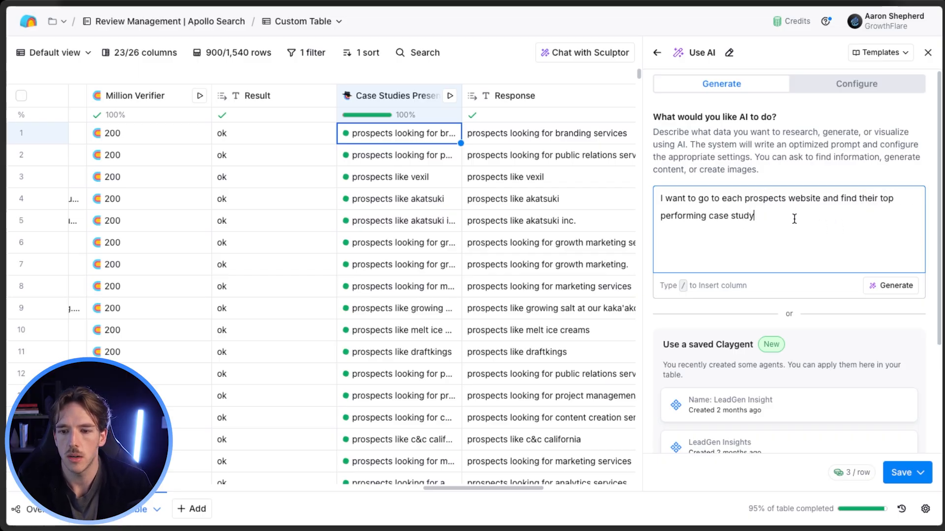
key(ctrl+a)
drag(629, 199, 644, 202)
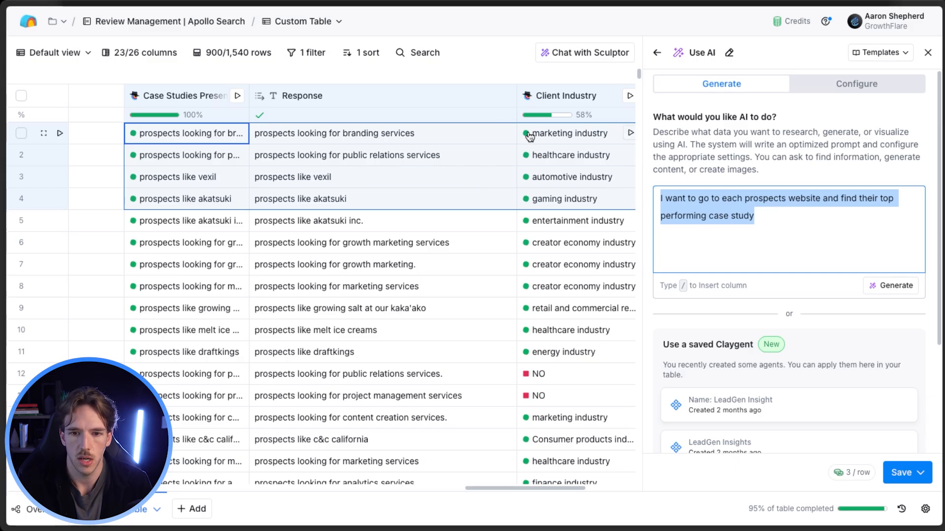
scroll(396, 169, left, 1)
click(764, 174)
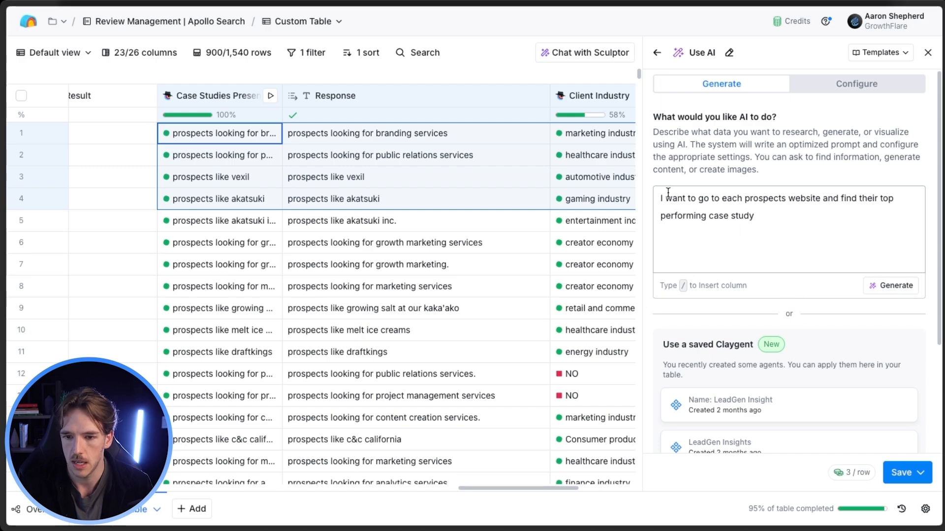
click(891, 288)
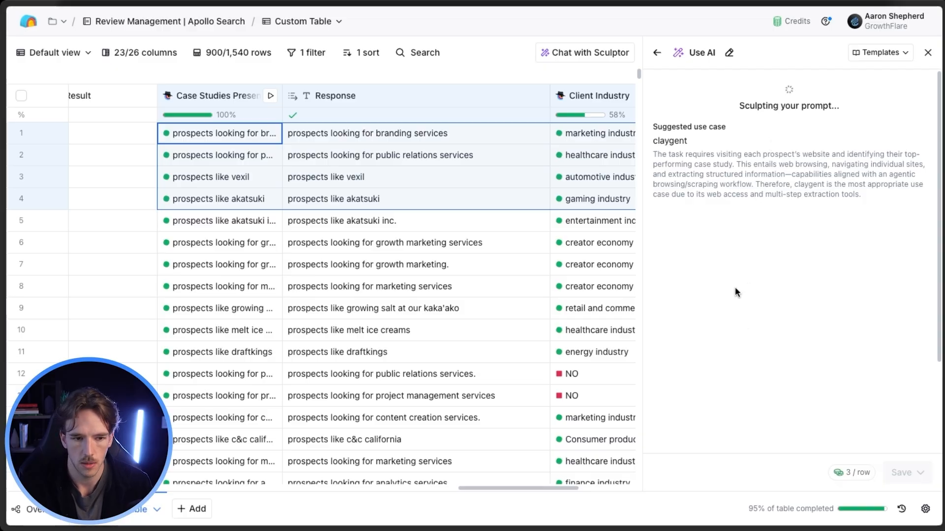
Read through the suggested model, the generated prompt's instructions and its output format.
scroll(718, 328, down, 8)
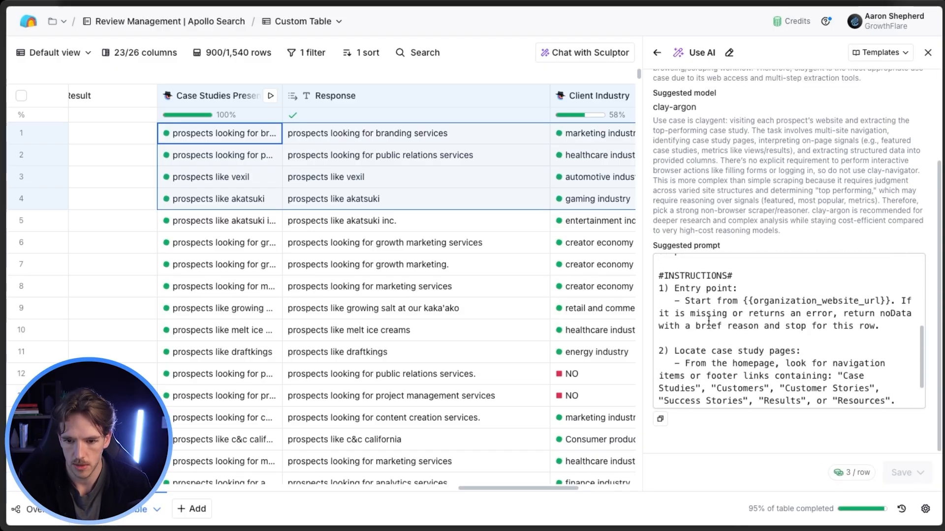
scroll(733, 284, up, 5)
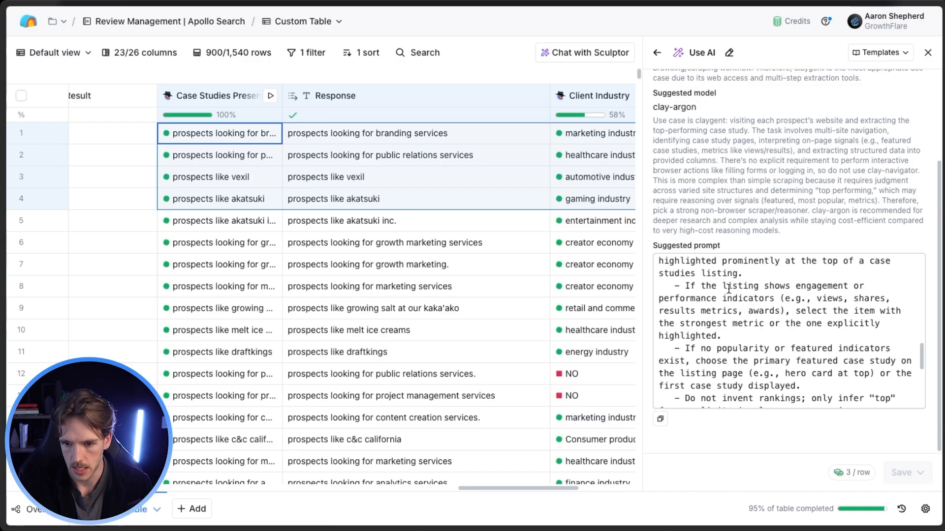
scroll(757, 280, down, 4)
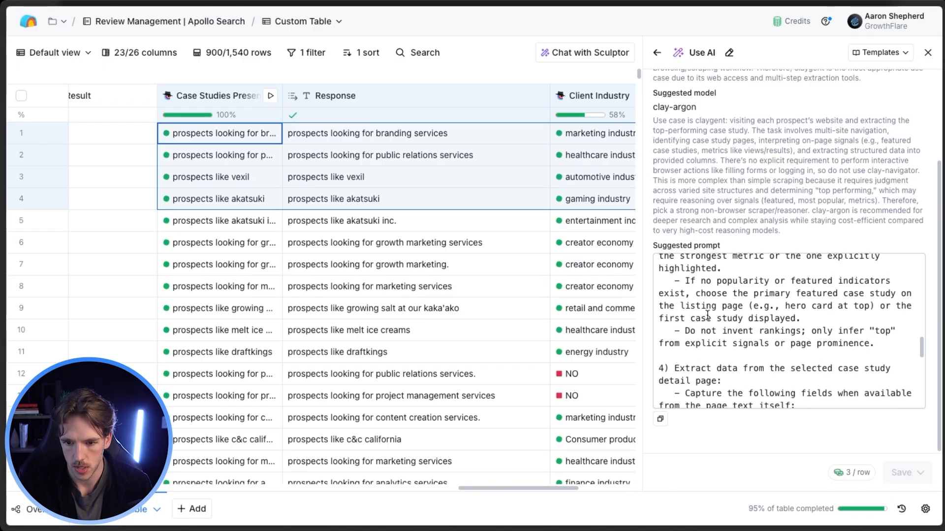
scroll(765, 282, down, 8)
scroll(773, 287, down, 6)
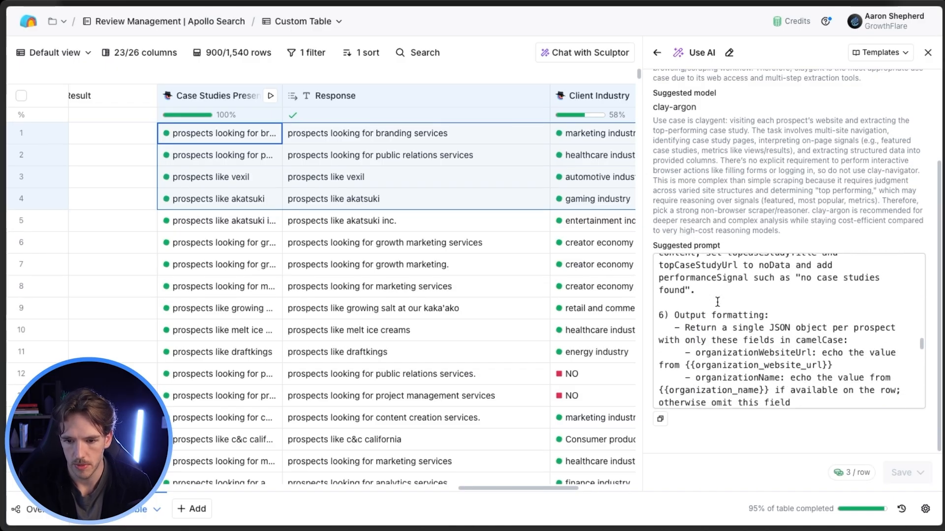
scroll(714, 301, down, 1)
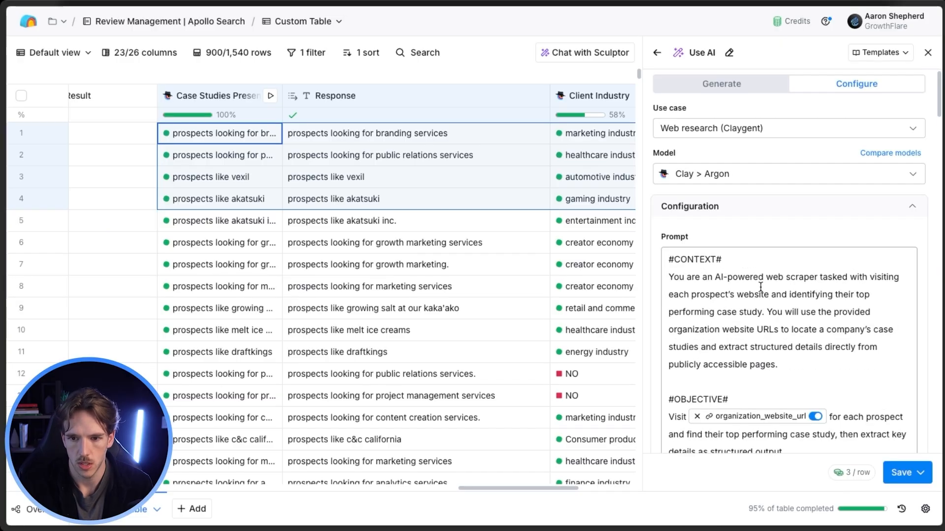
scroll(761, 288, down, 2)
scroll(768, 154, up, 2)
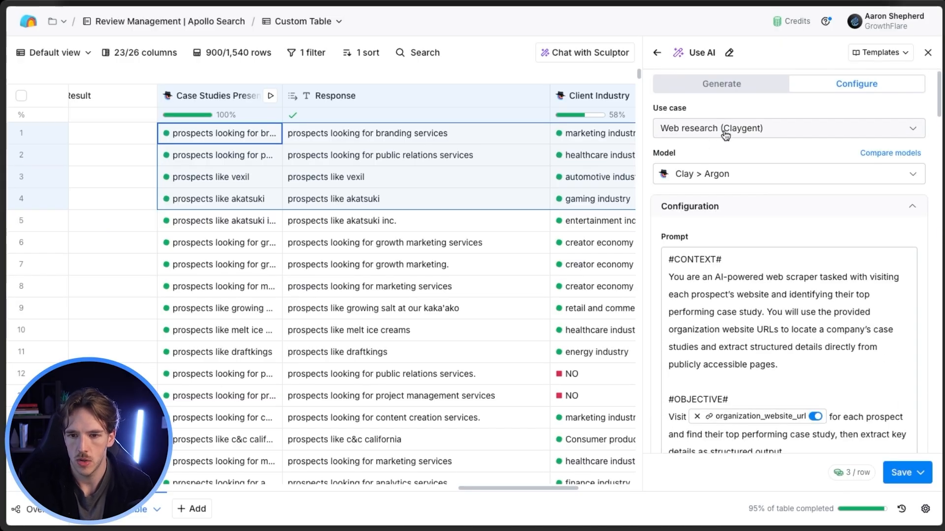
Check the available use cases, set the model to OpenAI GPT 4o Mini, and close the Use AI setup without saving.
click(685, 134)
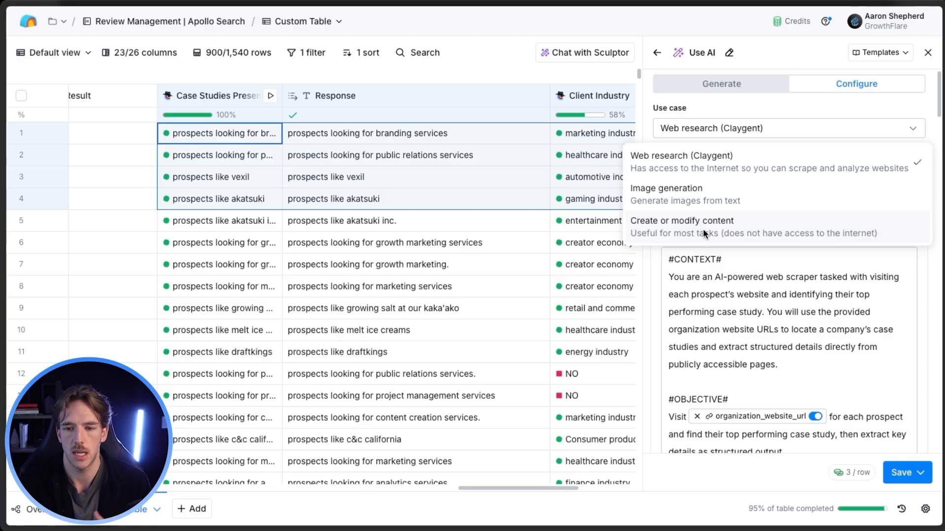
click(749, 273)
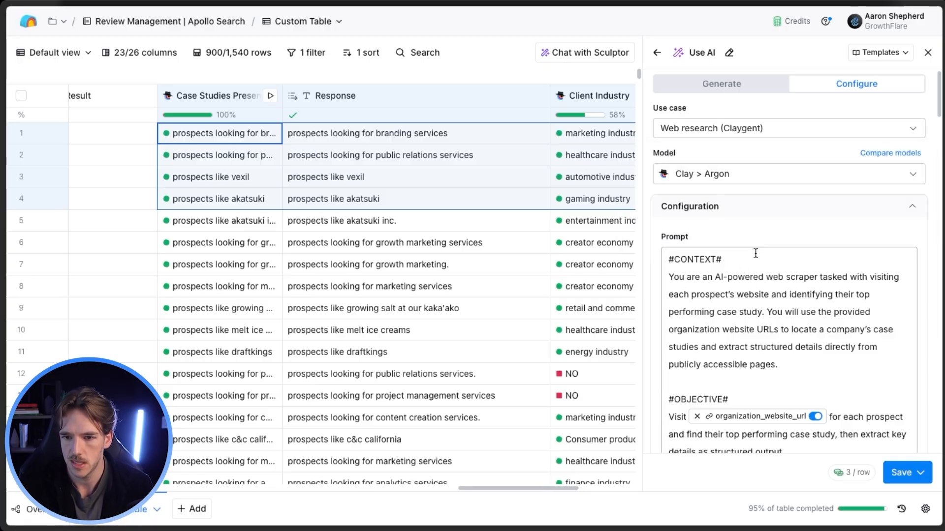
click(770, 169)
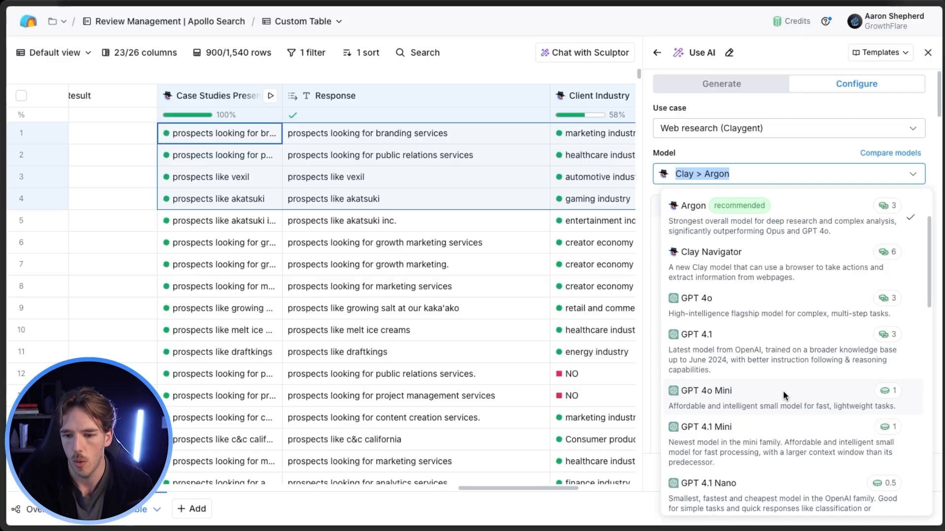
scroll(749, 466, down, 1)
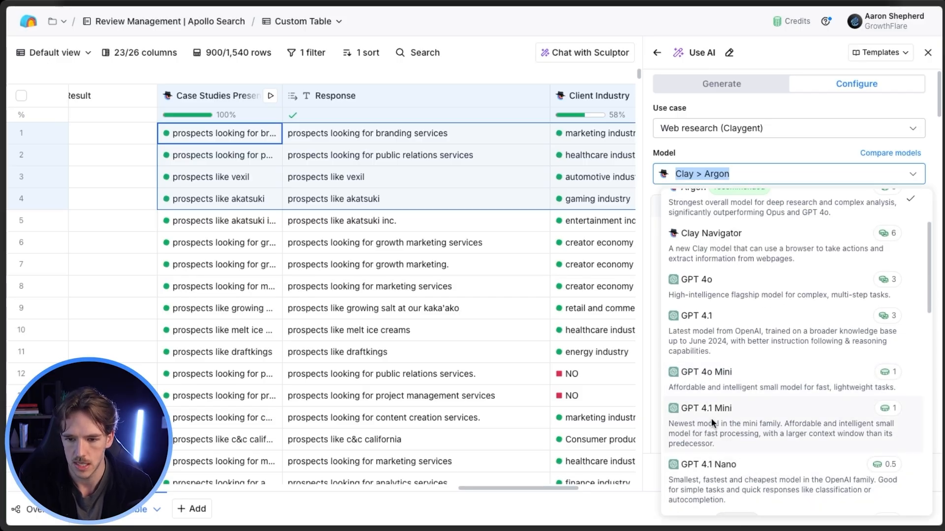
click(733, 385)
scroll(782, 268, down, 2)
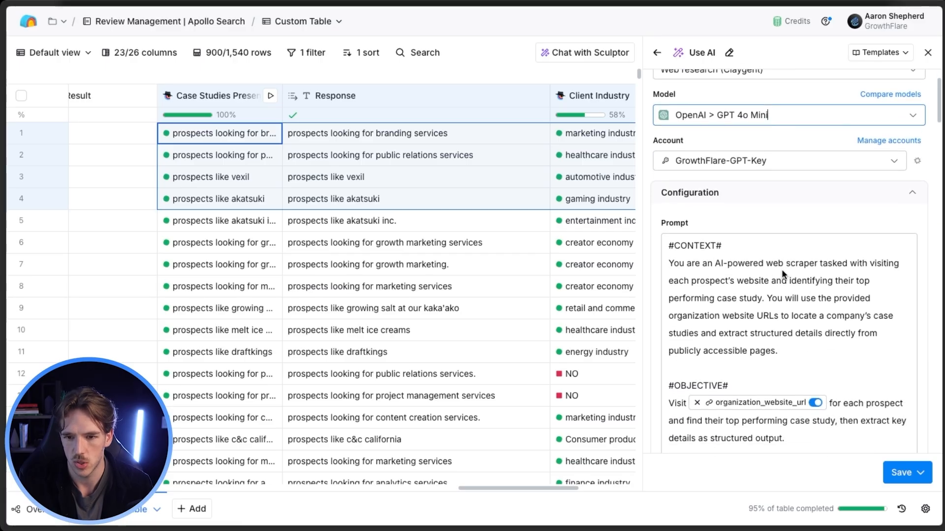
scroll(782, 271, down, 3)
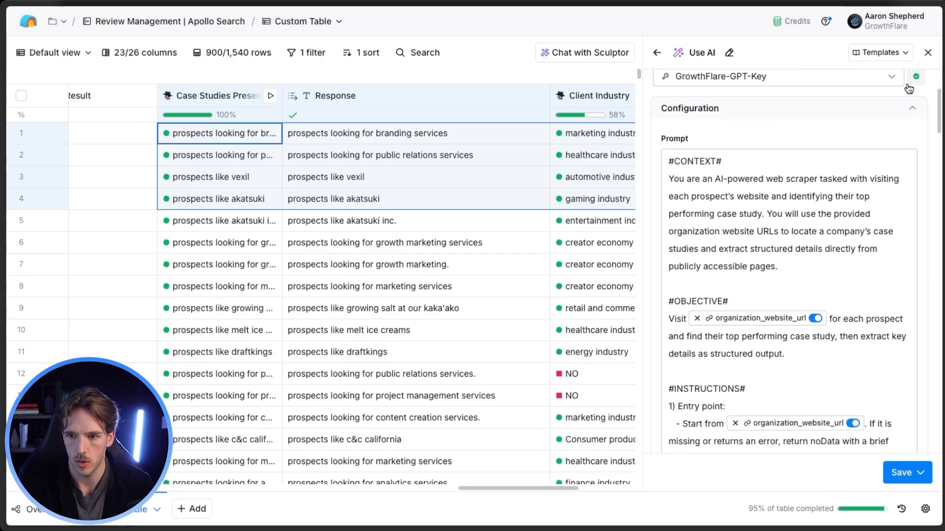
click(927, 54)
View the cell details of the first row's Case Studies Presence result, including its reasoning and cost, and close them.
click(516, 191)
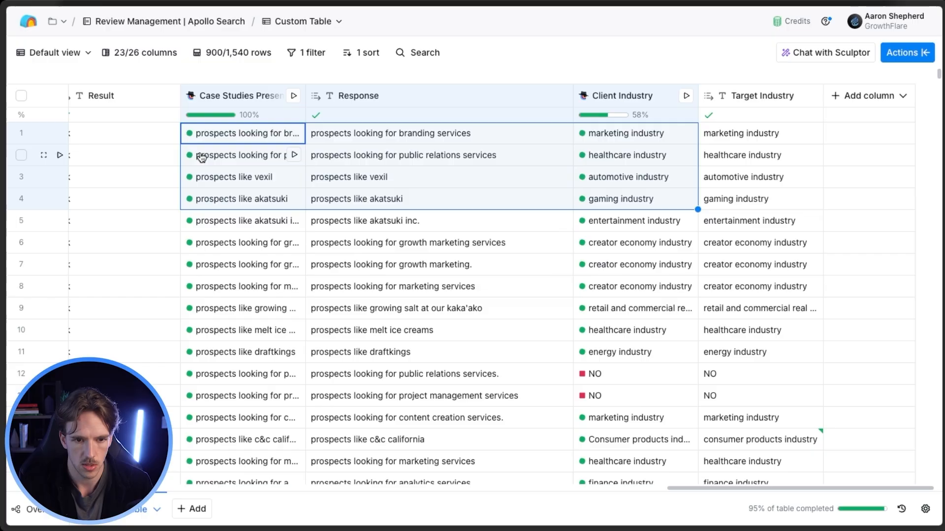
click(234, 137)
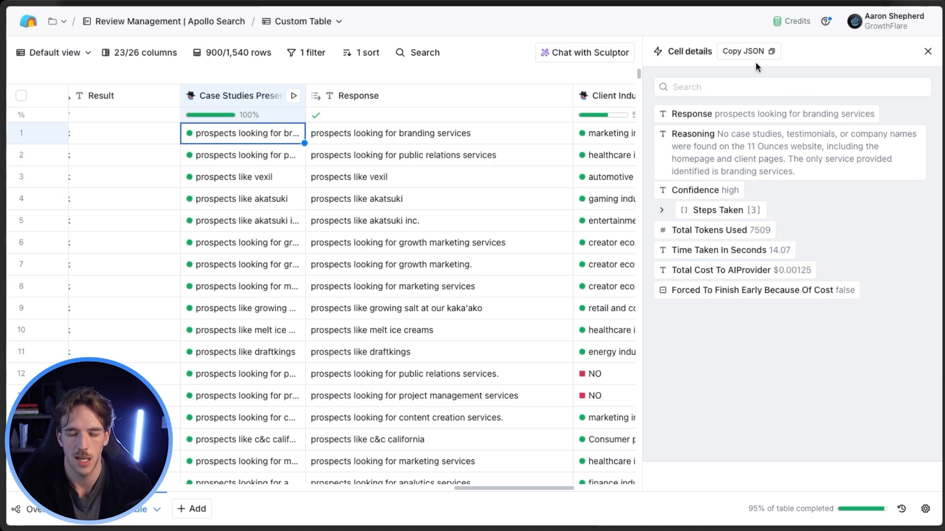
click(928, 52)
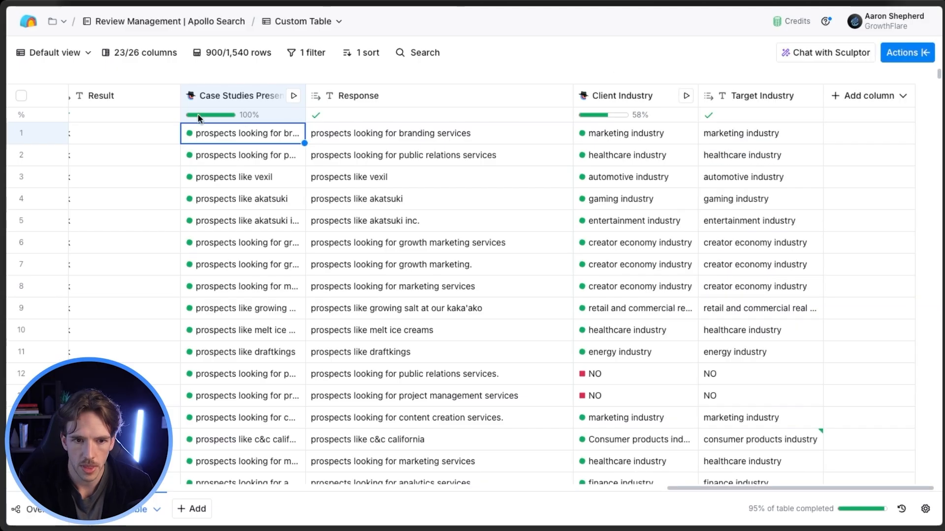
Open the Case Studies Presence column's configuration and examine its prompt alongside the responses in the table.
click(202, 96)
click(237, 146)
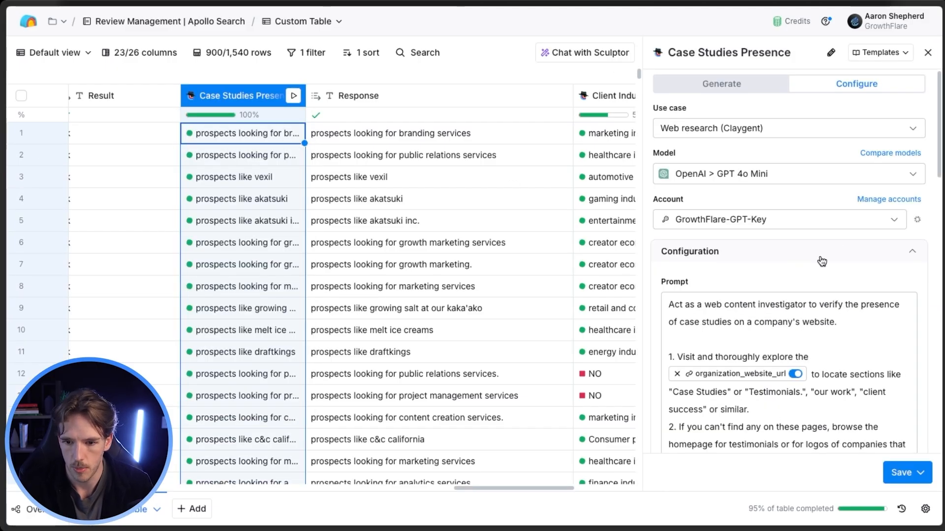
scroll(773, 315, down, 4)
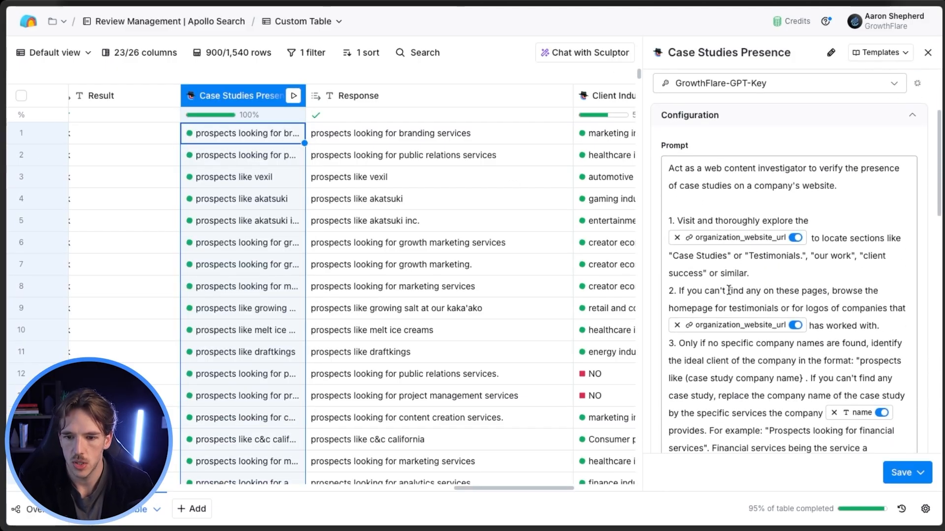
scroll(724, 297, down, 1)
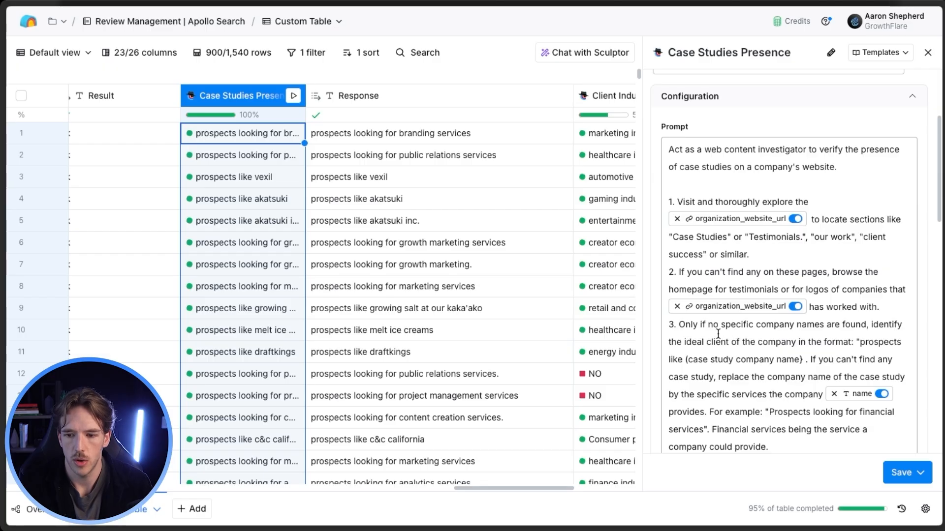
scroll(810, 330, down, 1)
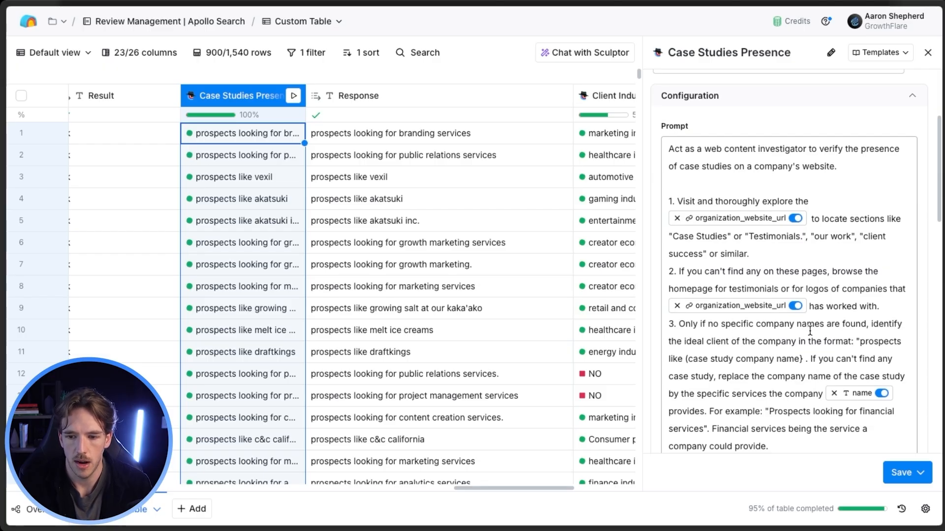
scroll(779, 330, down, 1)
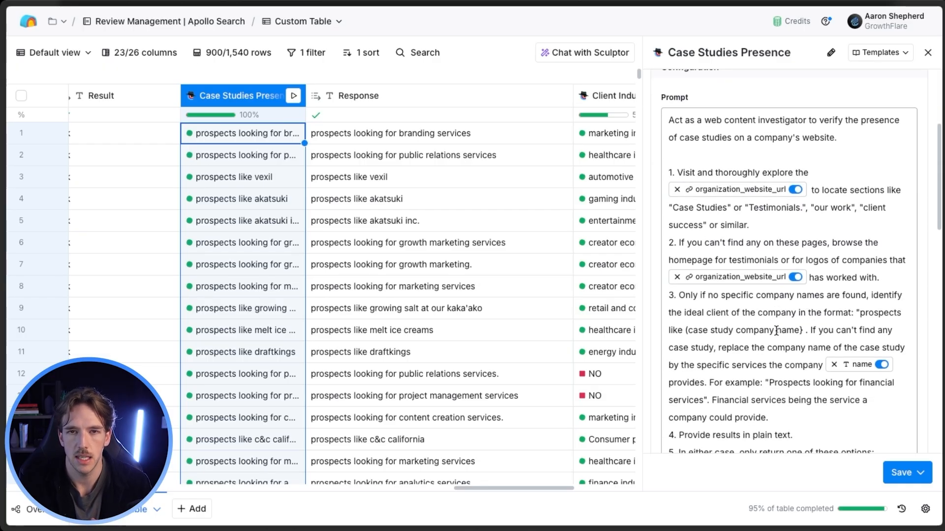
scroll(774, 333, down, 1)
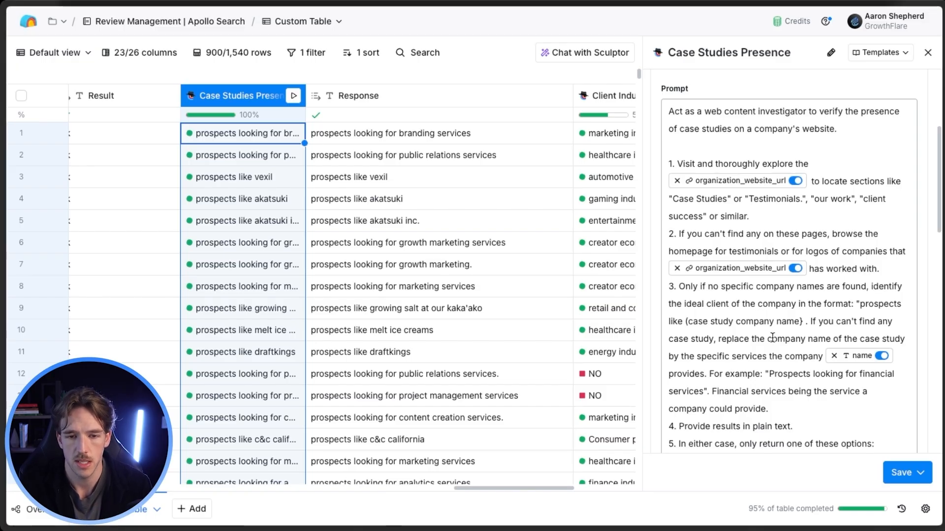
scroll(323, 236, down, 1)
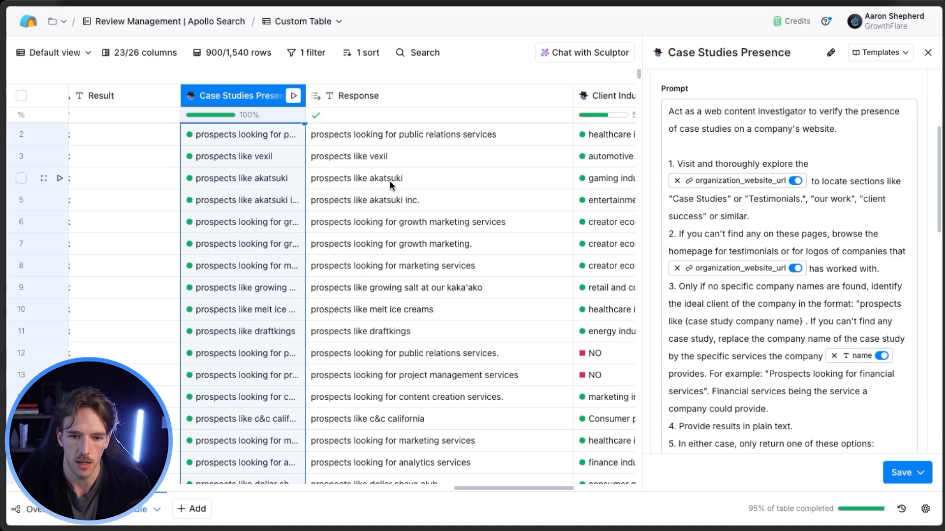
Look through the Case Studies Presence responses and close the column's configuration without changing it.
scroll(364, 152, up, 1)
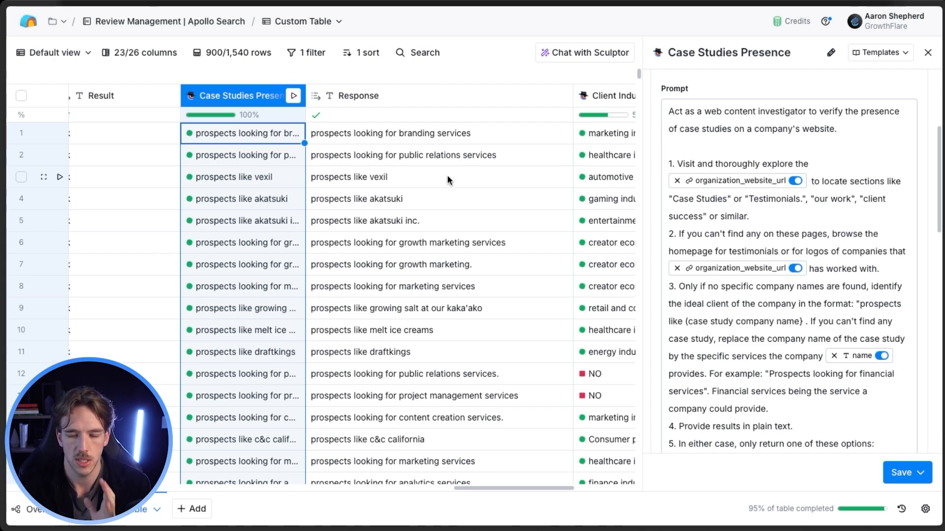
scroll(447, 272, down, 2)
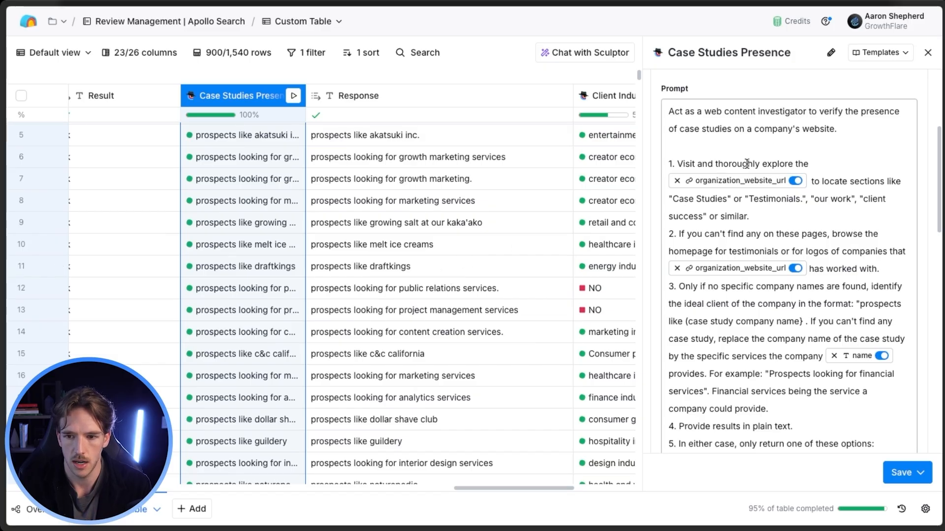
click(928, 52)
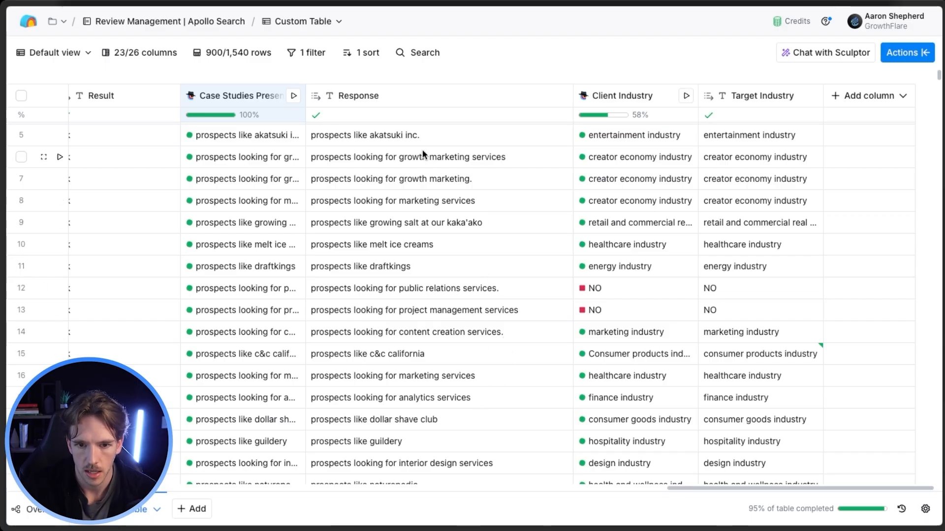
scroll(447, 205, down, 6)
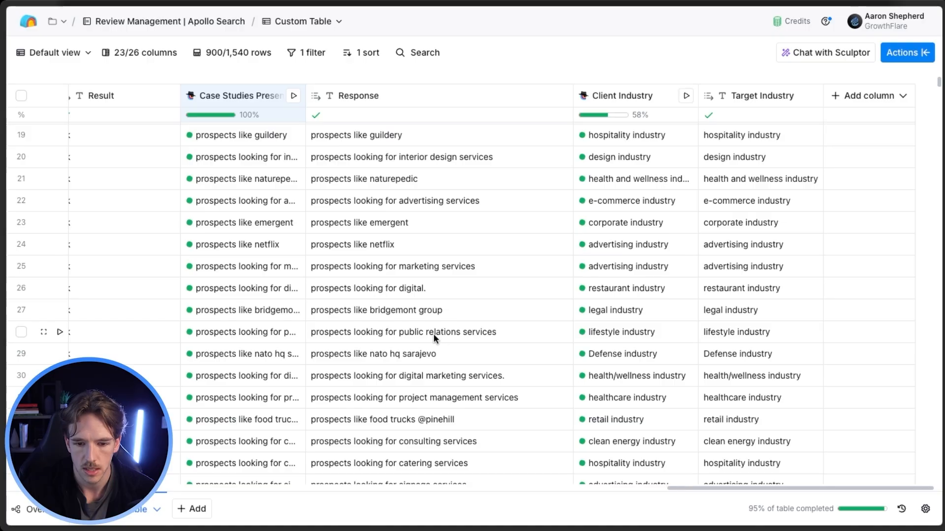
scroll(432, 336, up, 5)
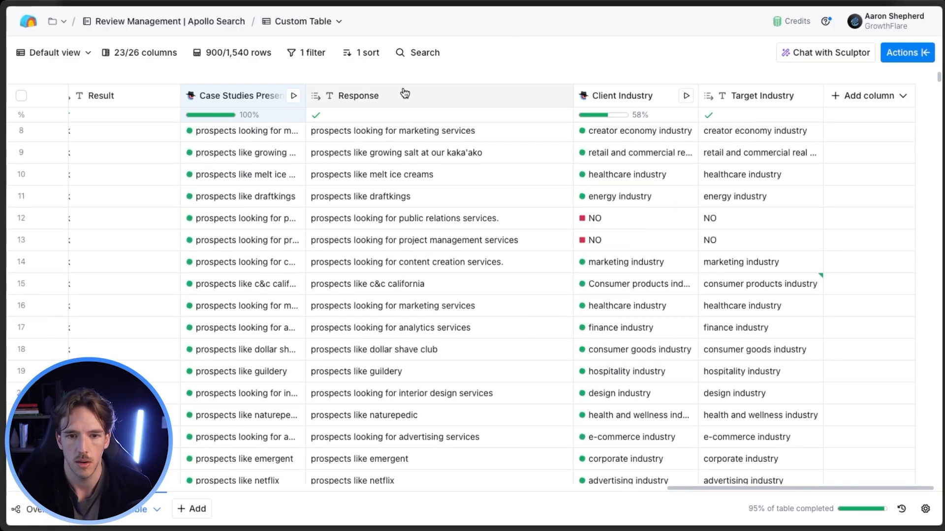
click(427, 96)
mouse_move(402, 191)
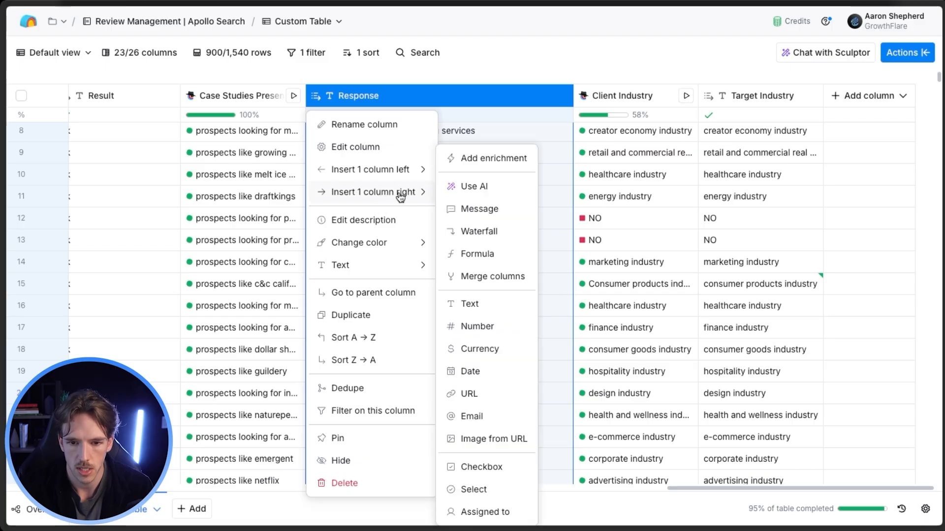
click(467, 252)
click(297, 188)
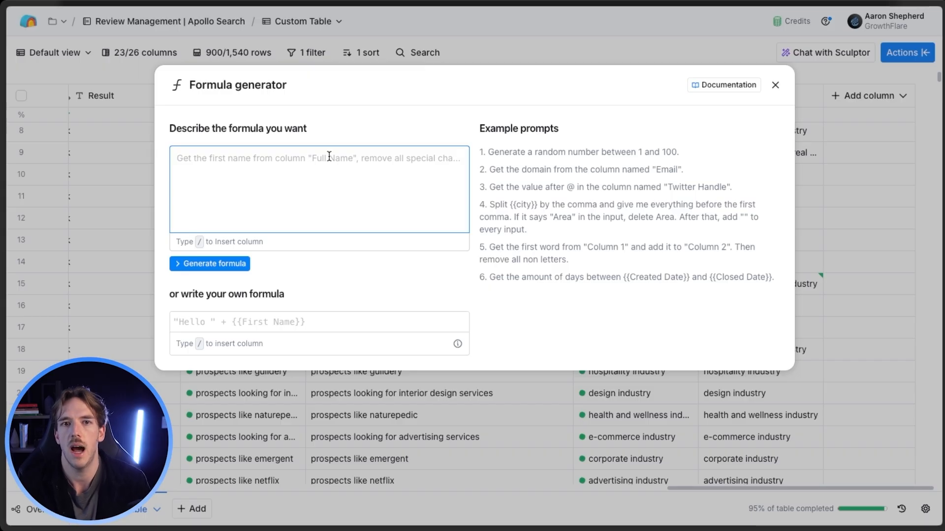
click(776, 85)
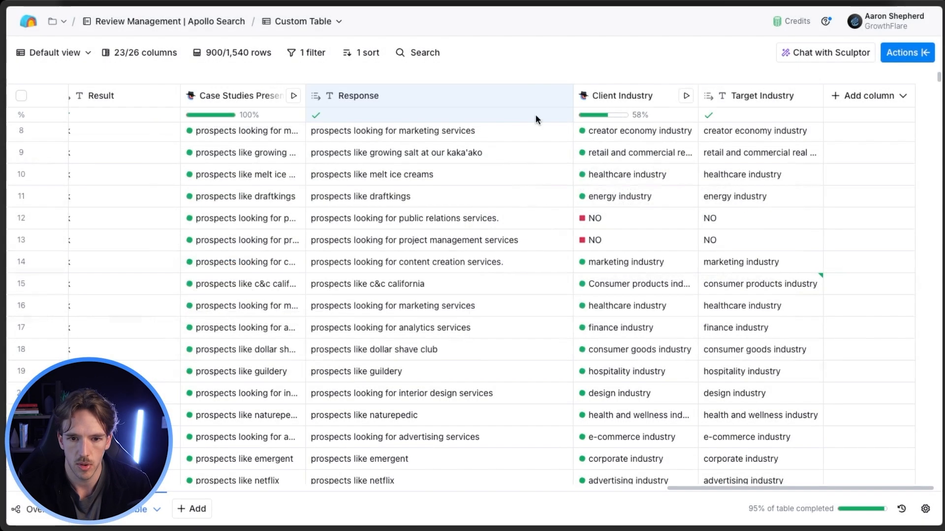
Insert a formula column right of Response, described as formatting the response for use in email copy by removing any punctuation at the end.
click(443, 102)
mouse_move(418, 190)
click(479, 254)
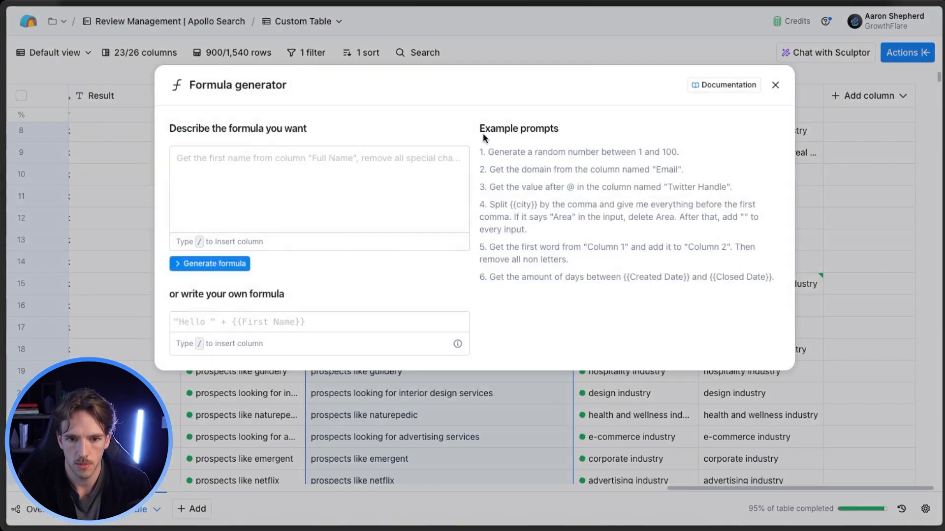
text(I want you to fo)
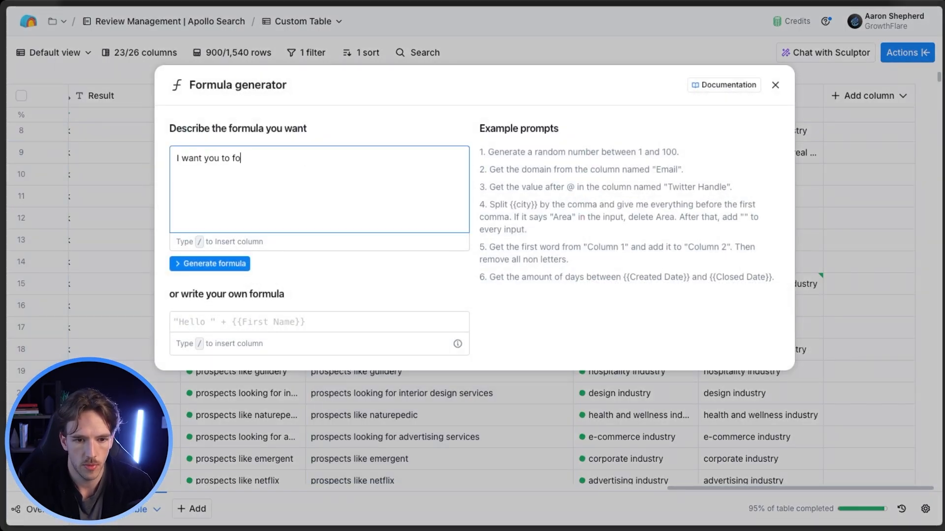
text(rmat /response)
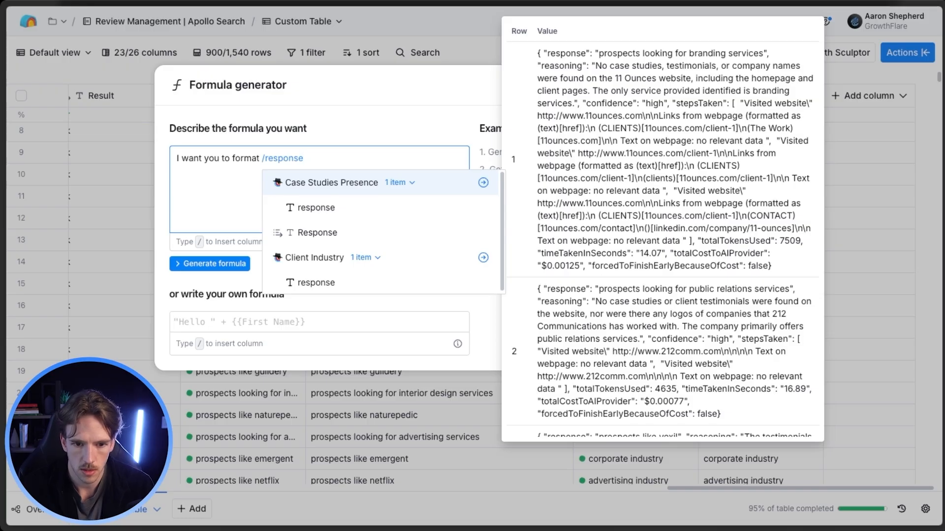
key(Return)
text(so it )
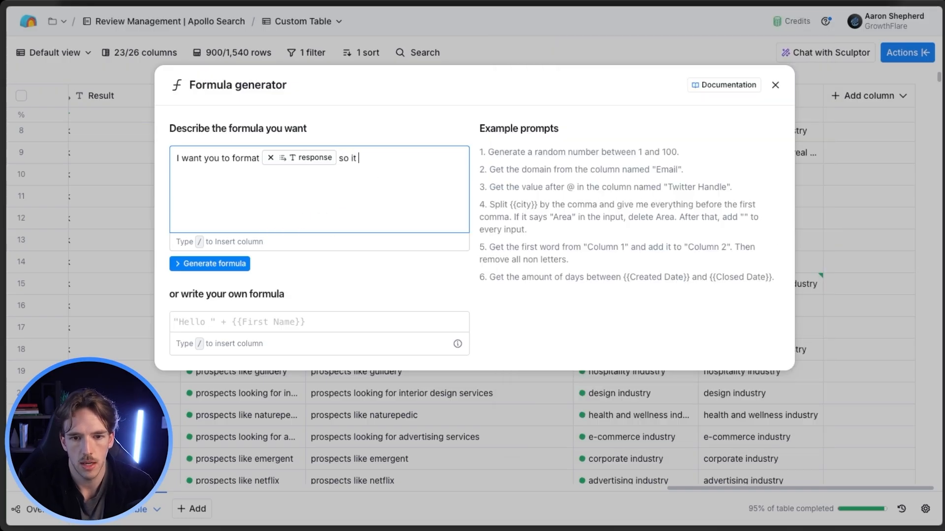
text(can be used in a)
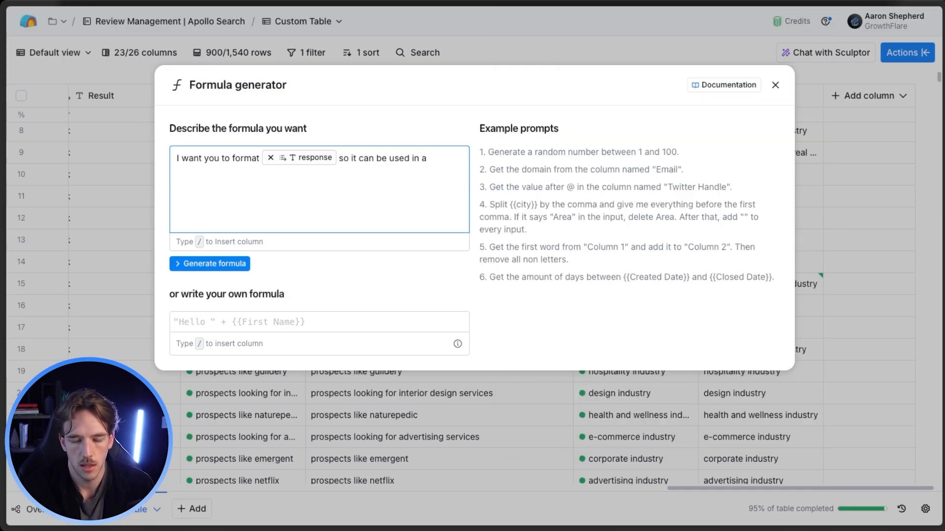
key(BackSpace)
text(email copy. Basic)
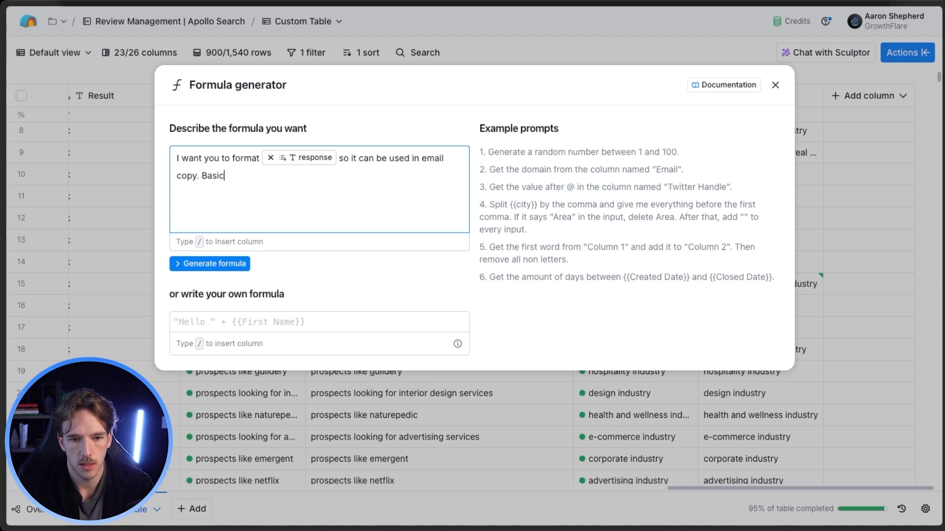
text(ally just rem)
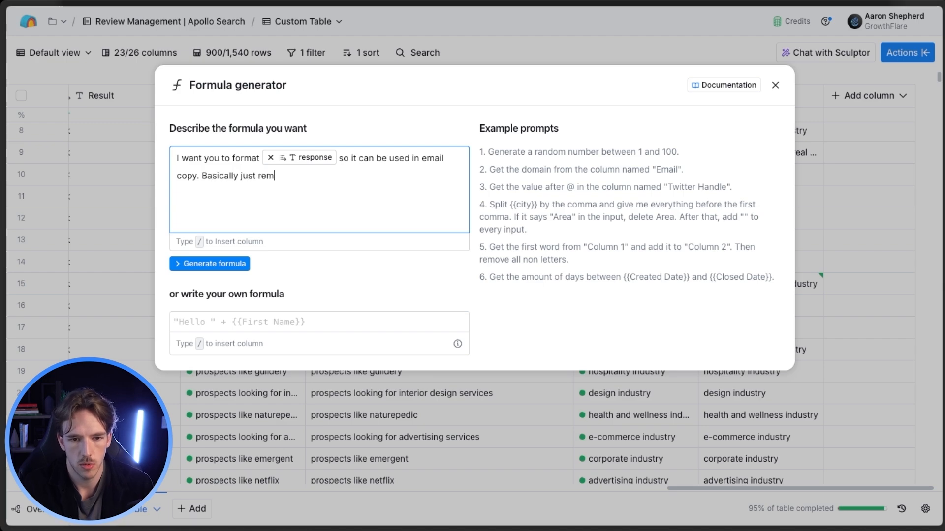
text(ove any punf)
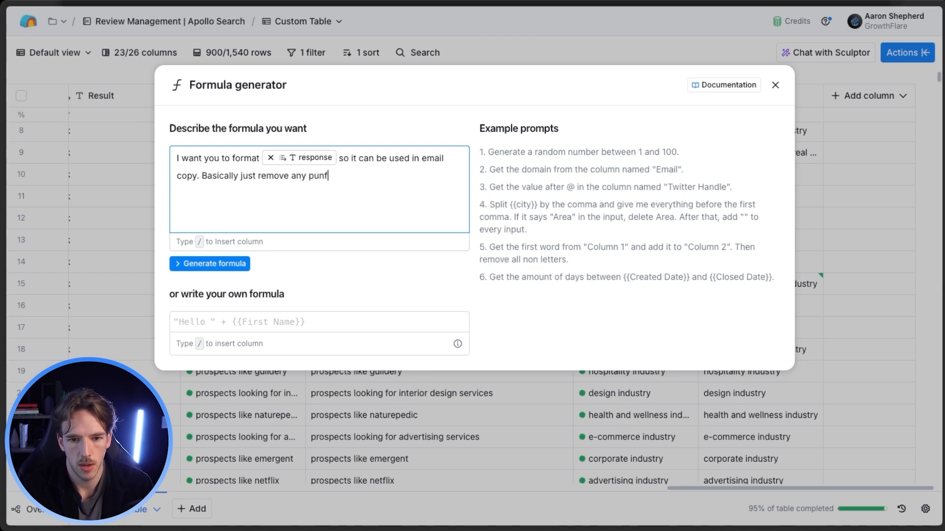
text(tuation at the end.)
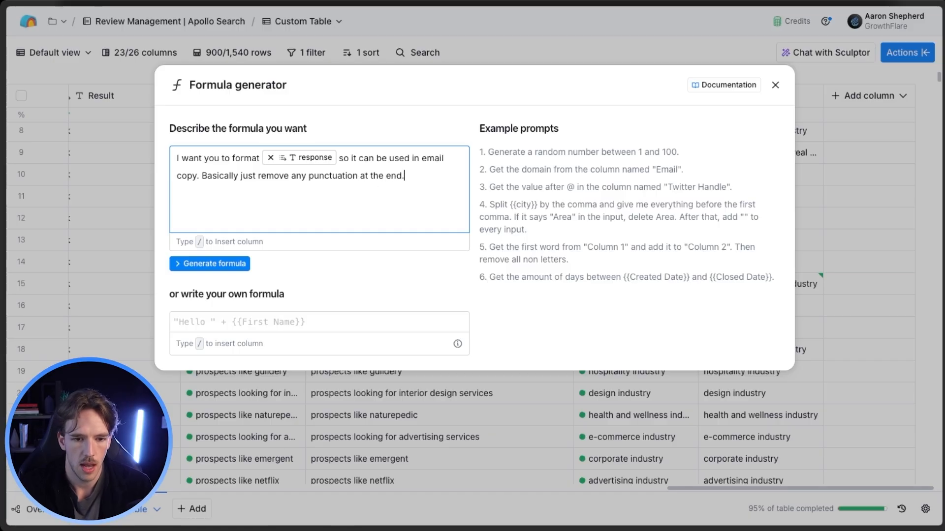
Generate the formula from the description, save it as a new column, and widen that column.
click(215, 264)
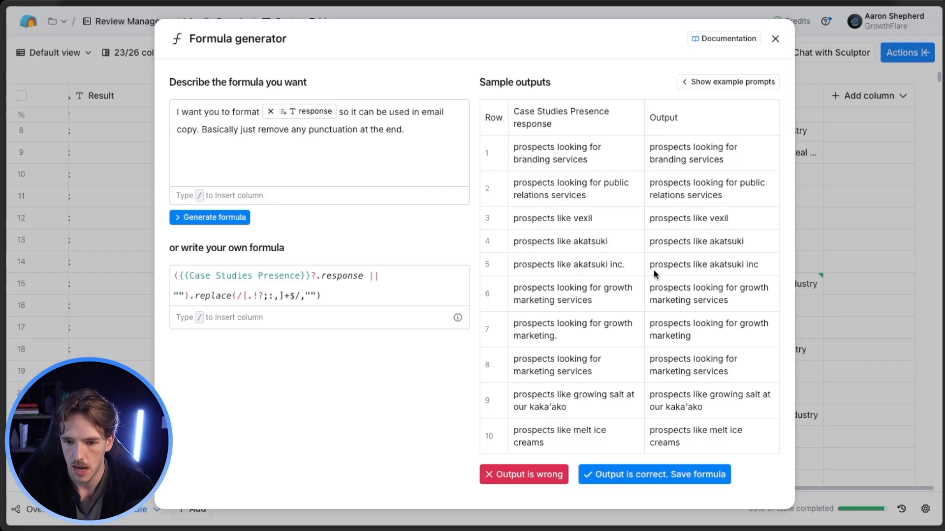
click(626, 475)
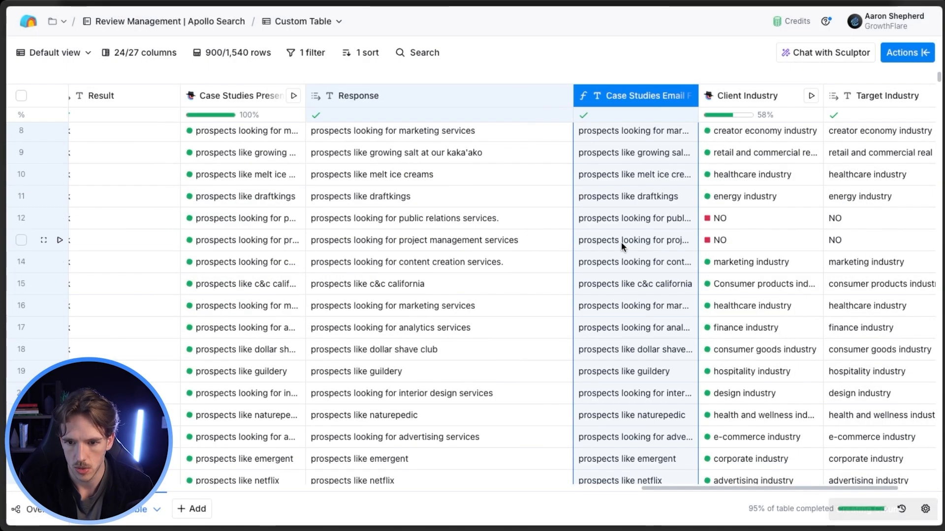
drag(697, 102, 753, 102)
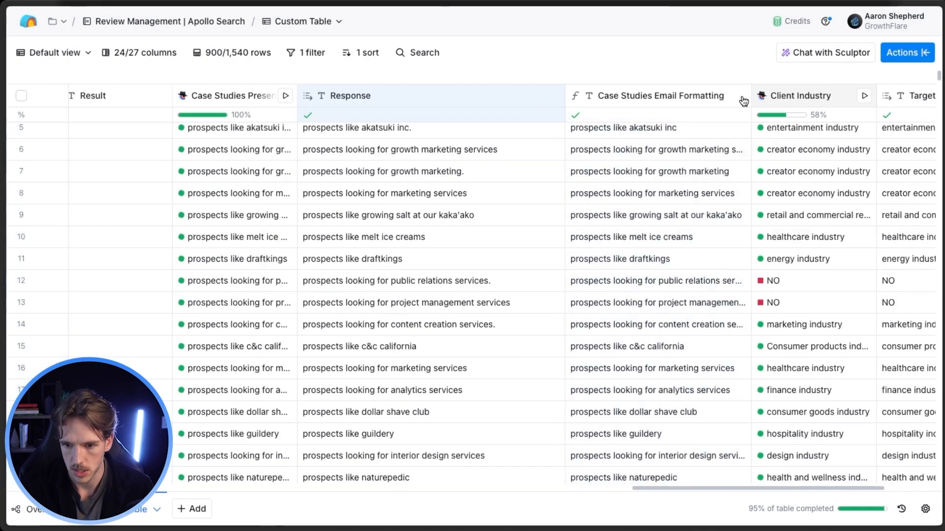
Open the Client Industry column's configuration, read its full prompt alongside the results, and close it.
scroll(648, 208, right, 4)
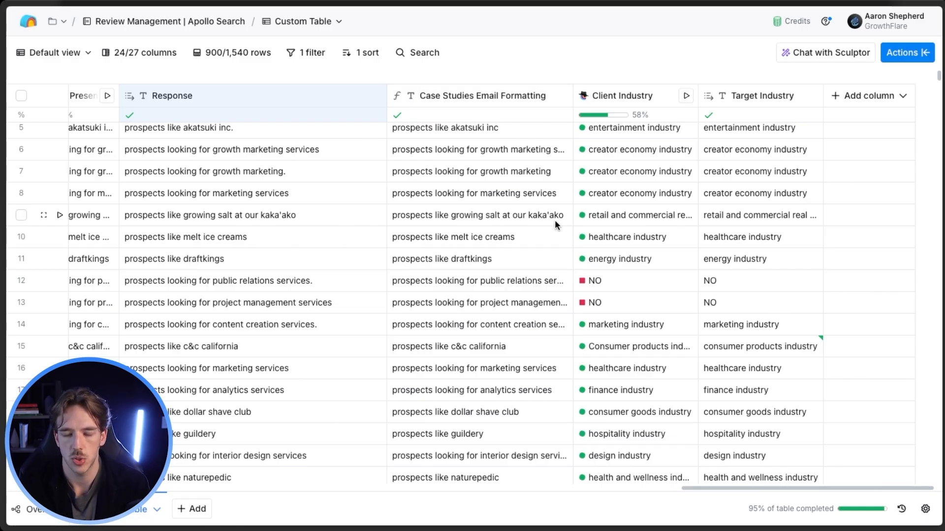
click(618, 98)
click(624, 147)
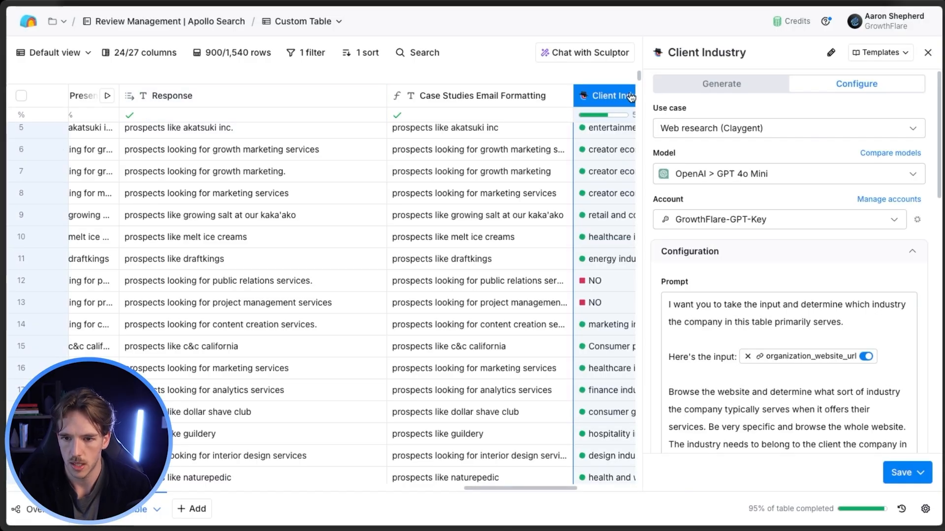
scroll(788, 299, down, 1)
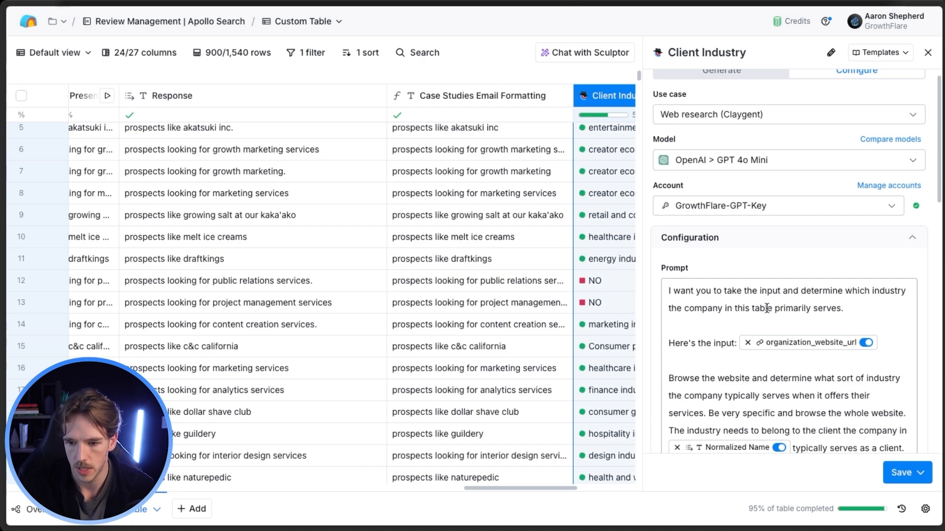
scroll(795, 303, down, 5)
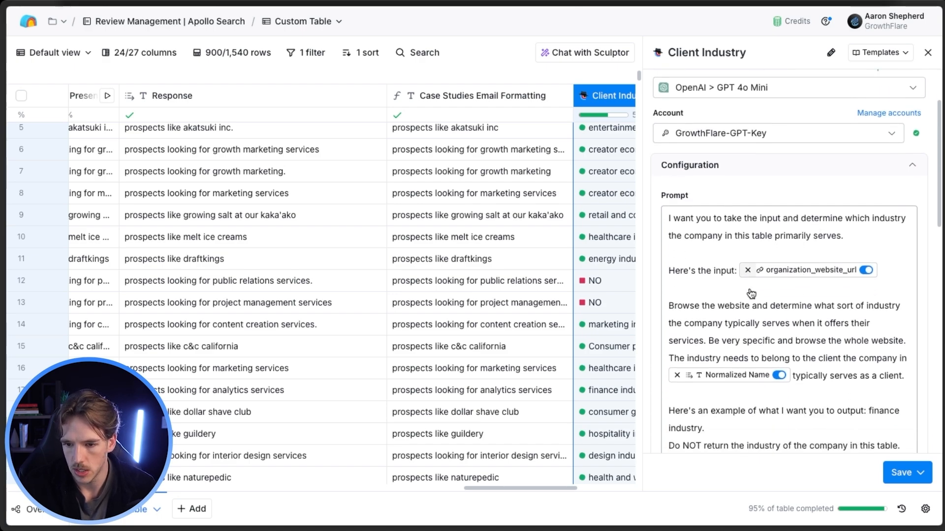
scroll(833, 280, down, 5)
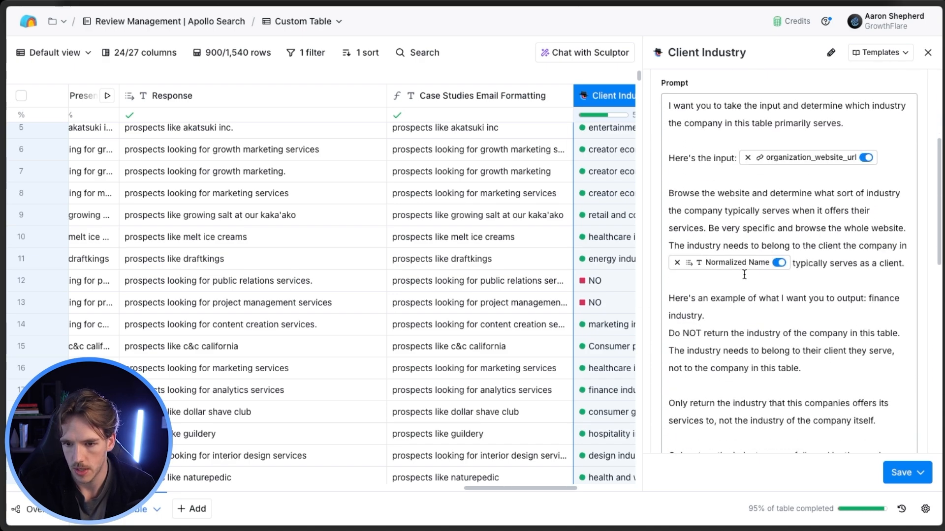
scroll(742, 240, down, 8)
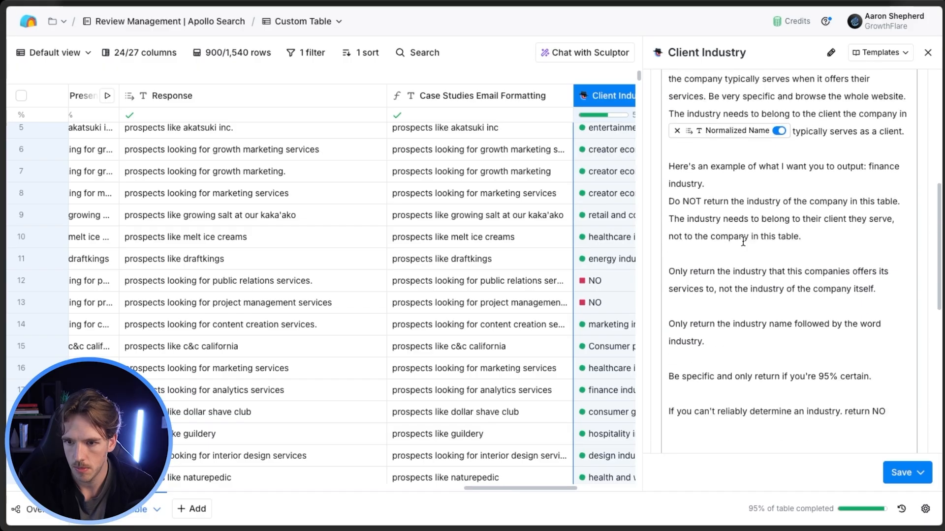
scroll(743, 248, up, 3)
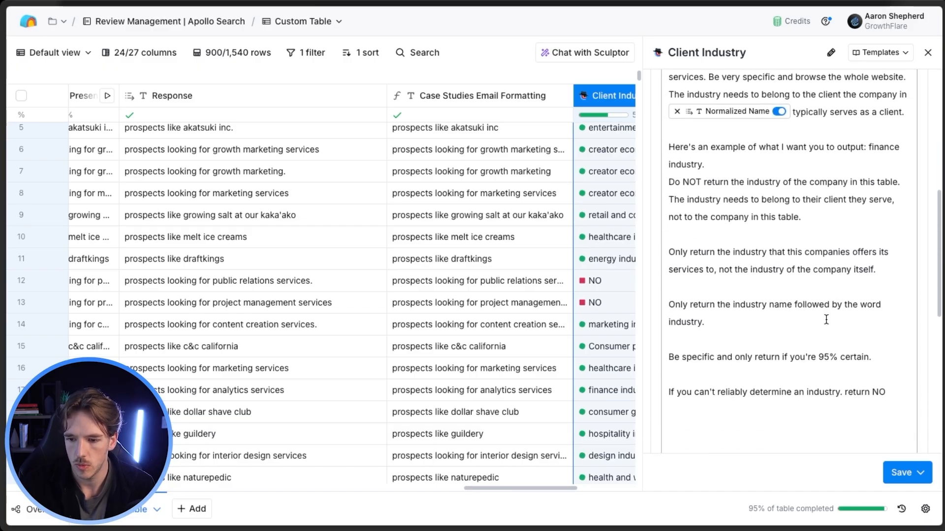
scroll(825, 321, down, 8)
scroll(806, 290, up, 2)
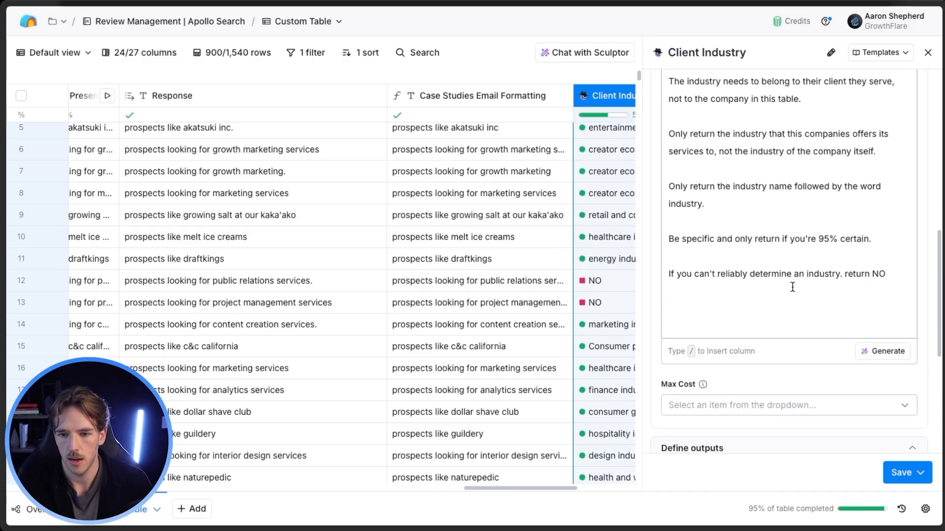
scroll(777, 291, up, 3)
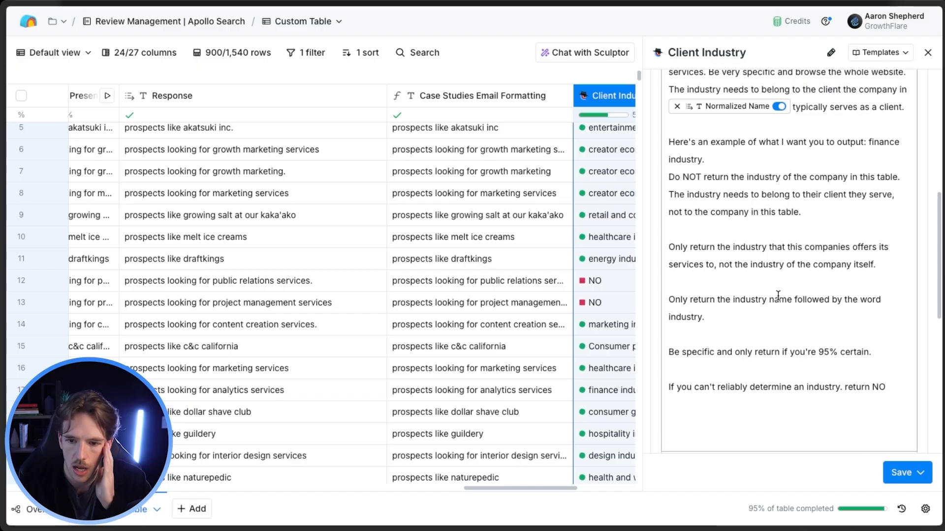
scroll(742, 276, up, 1)
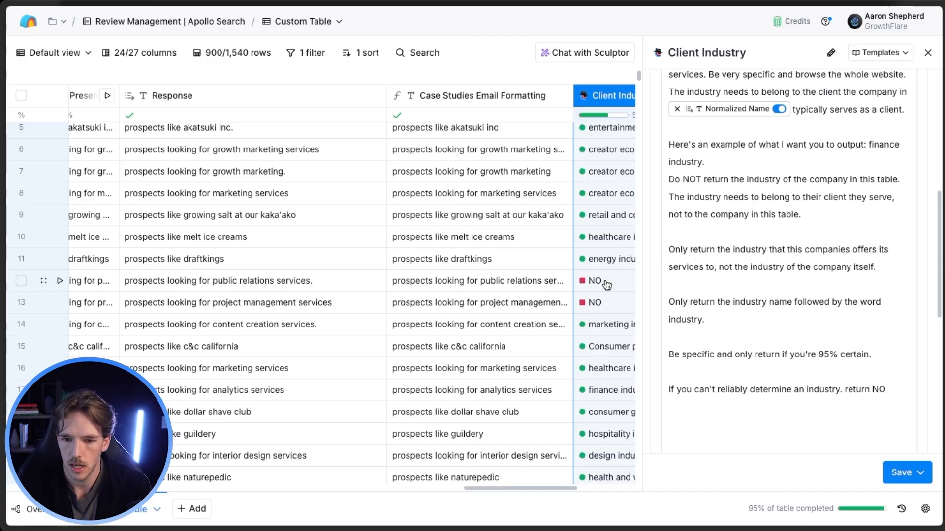
click(927, 55)
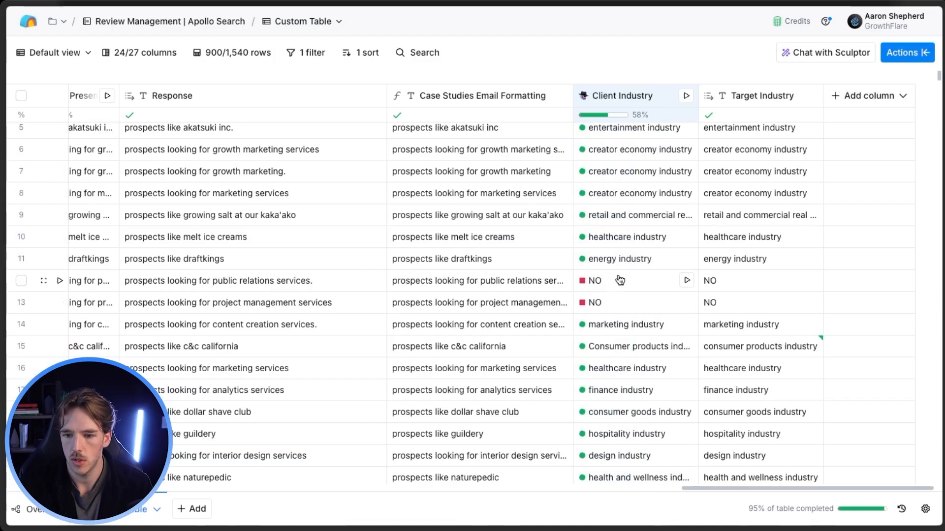
Draft a Sculptor chat request for conditional logic that runs an alternative for rows where a copy personalization returned no data.
scroll(678, 251, down, 1)
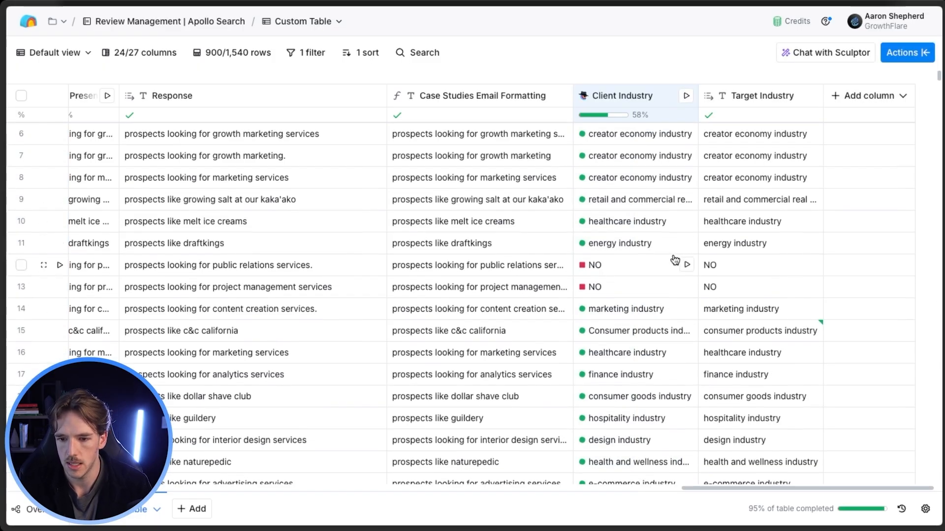
click(811, 55)
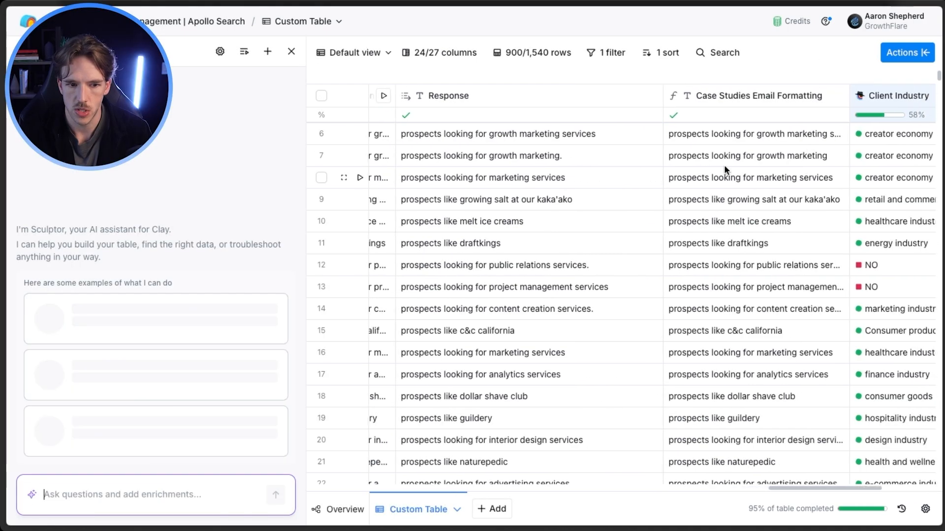
scroll(726, 172, right, 3)
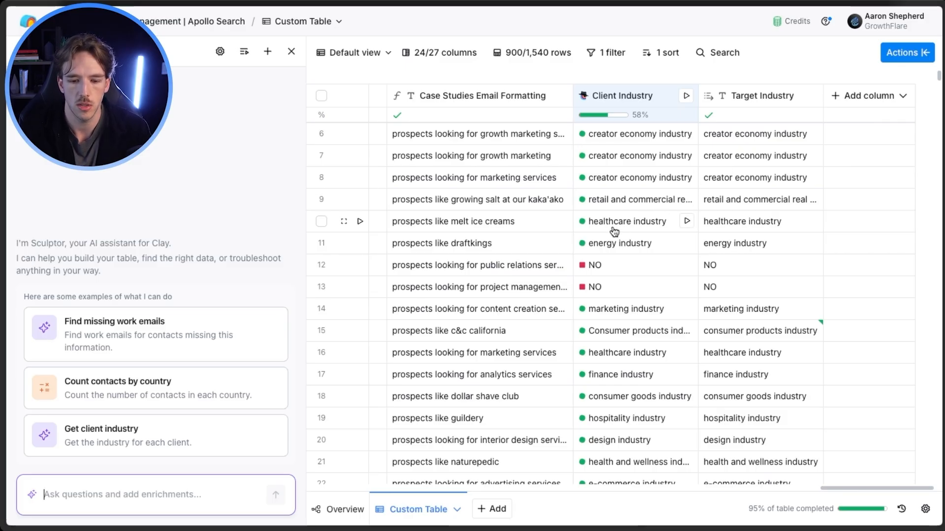
click(143, 492)
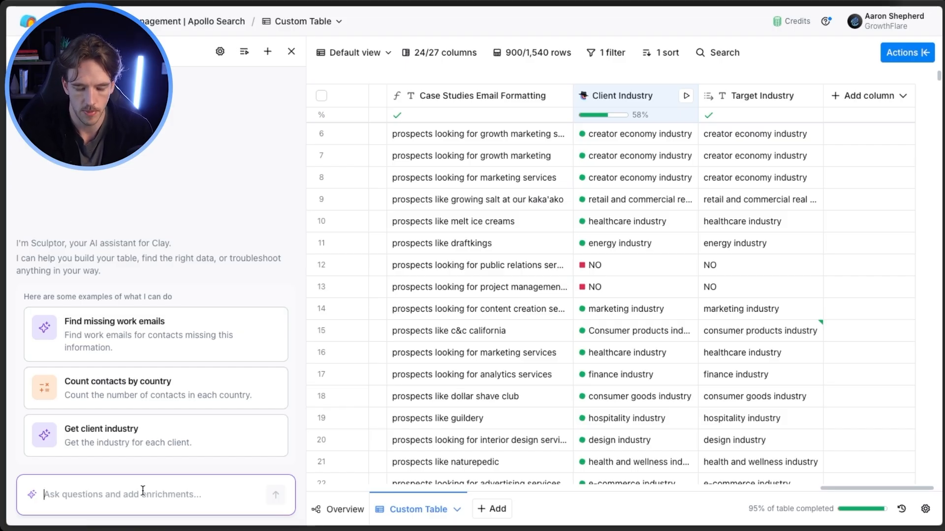
text(I ran a personal)
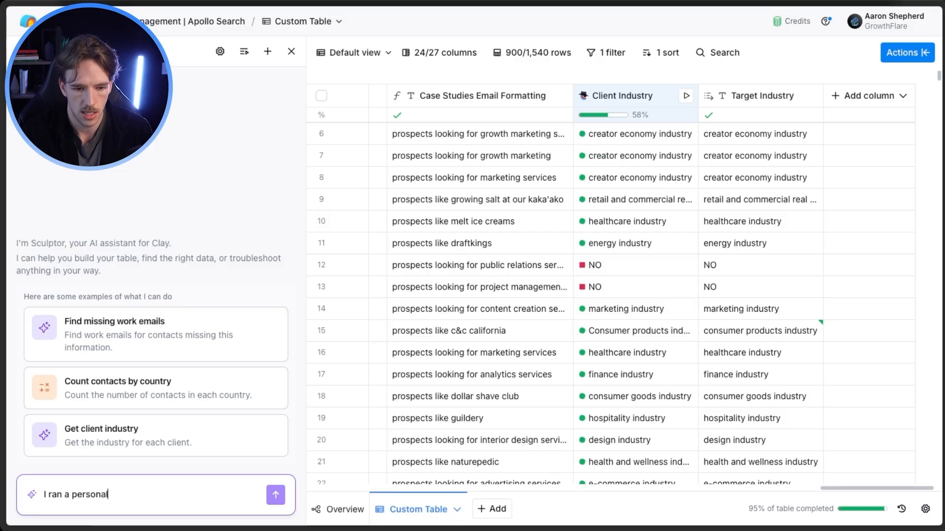
text(ization for a piece of)
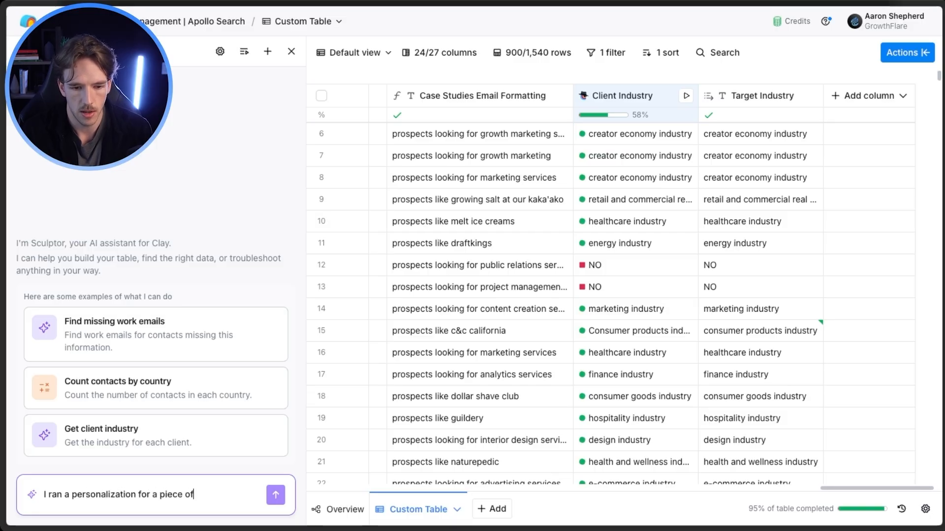
text( copy andsom)
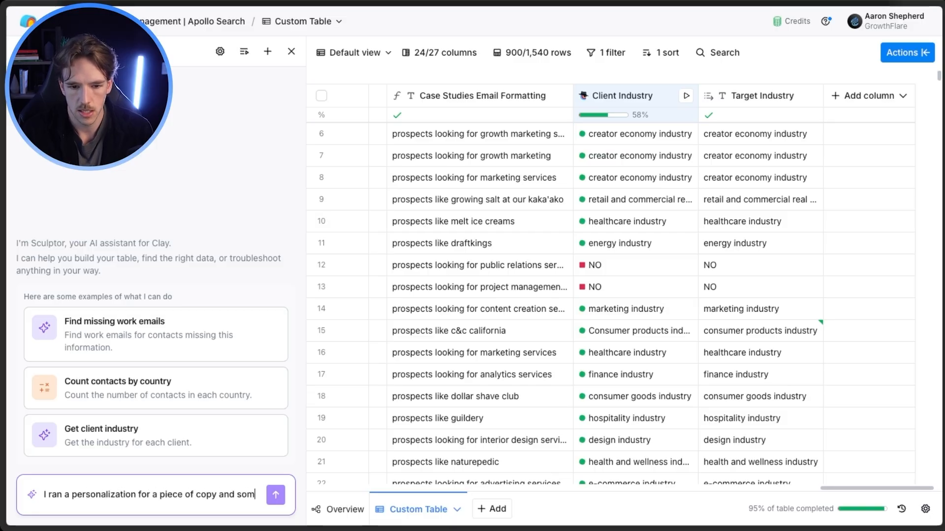
text(e of the results d)
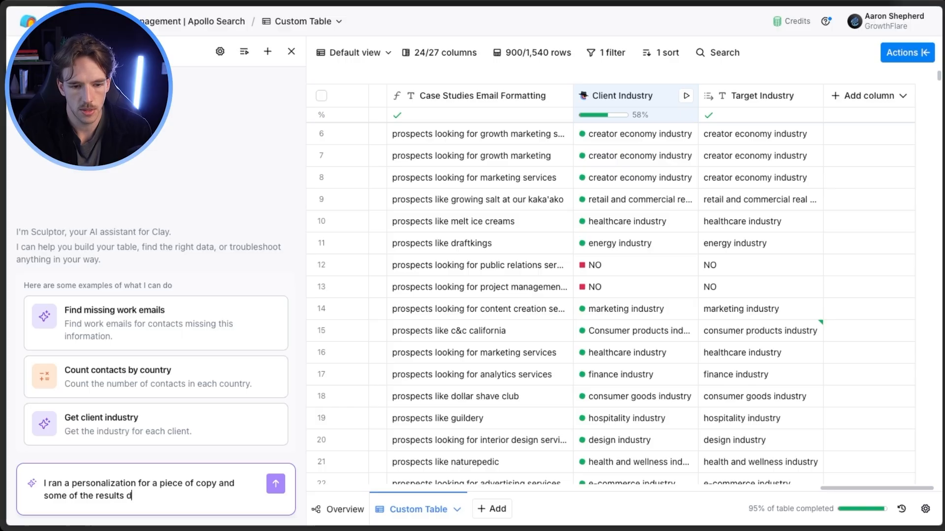
text(idn't have data. Can)
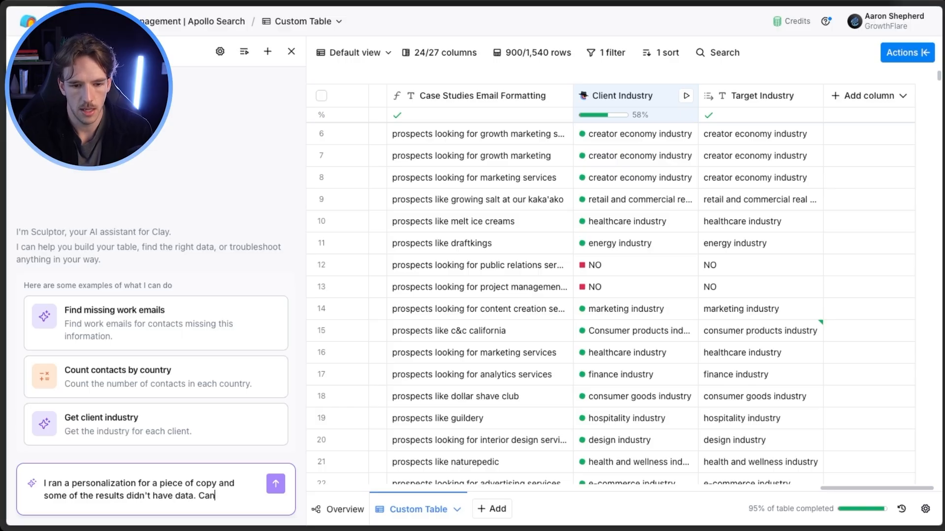
text( you help me create )
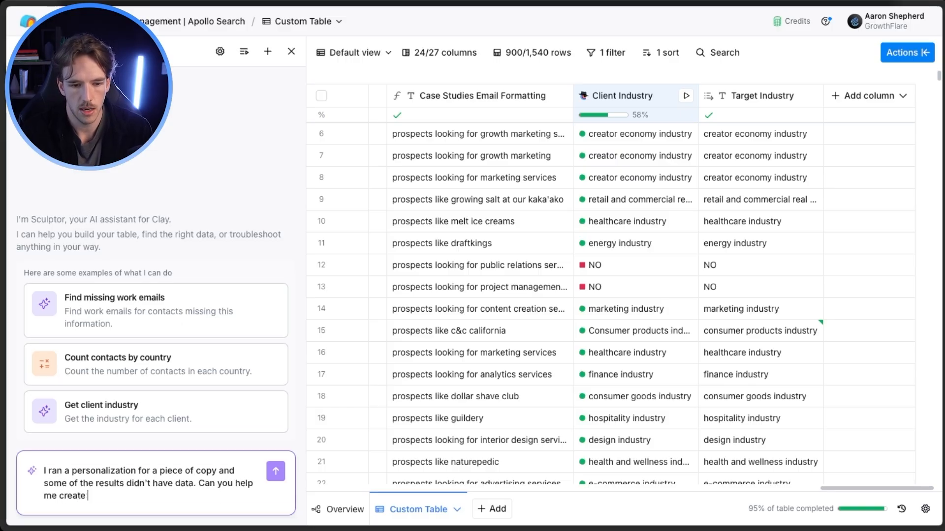
text(a conditional logic so)
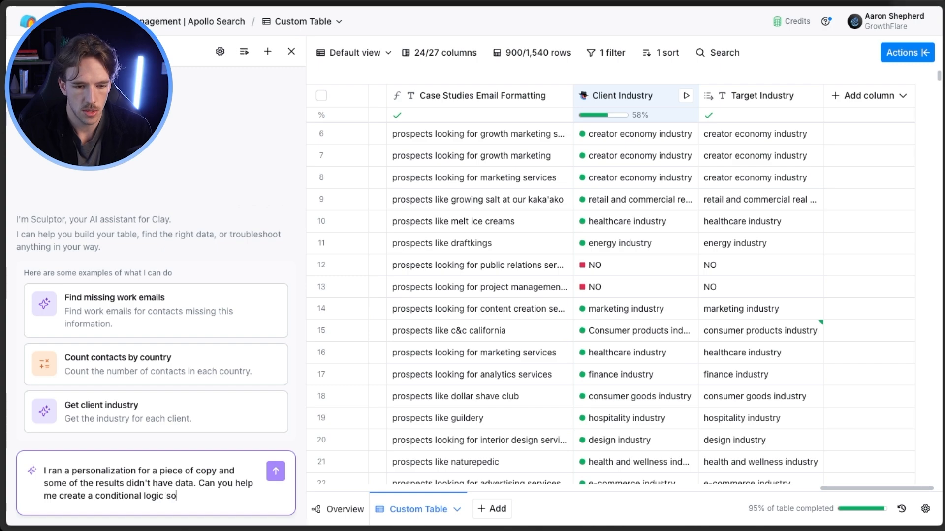
text( that we can run)
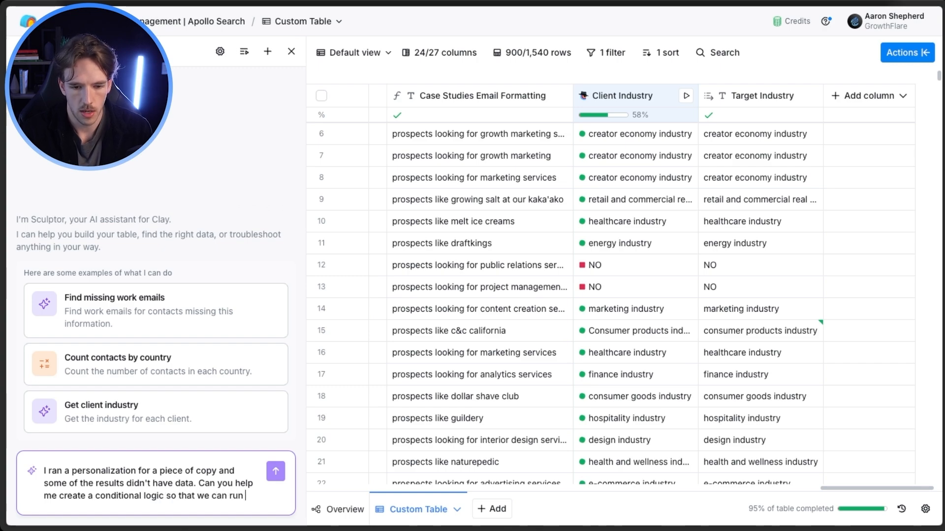
text( an alternative for th)
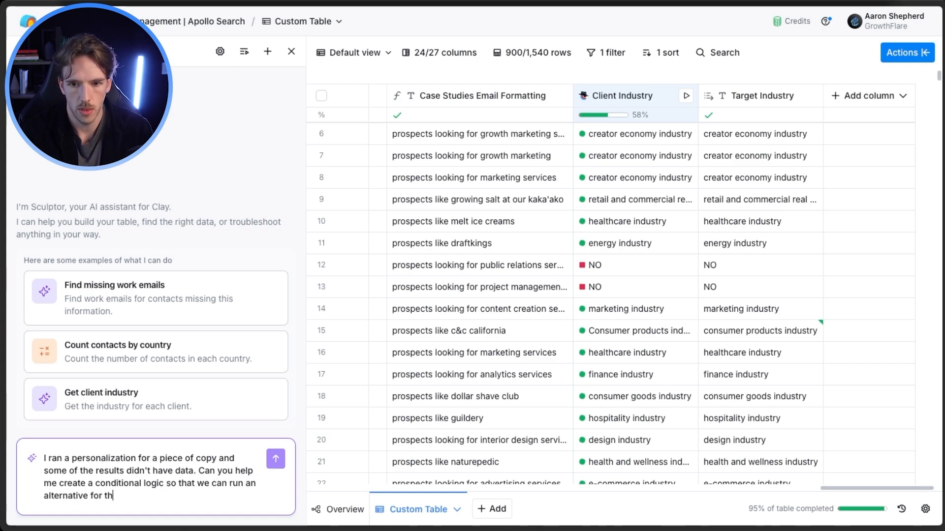
text(ose without tata.)
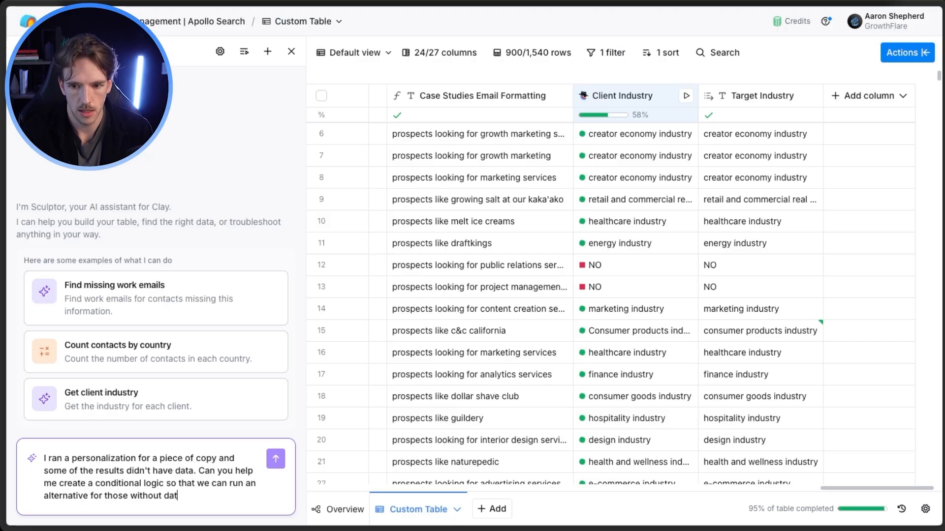
Add a separate paragraph defining rows without data as those that returned NO in target industry, and send the request.
key(shift+Return)
key(shift+Return)
text(The ones without dat)
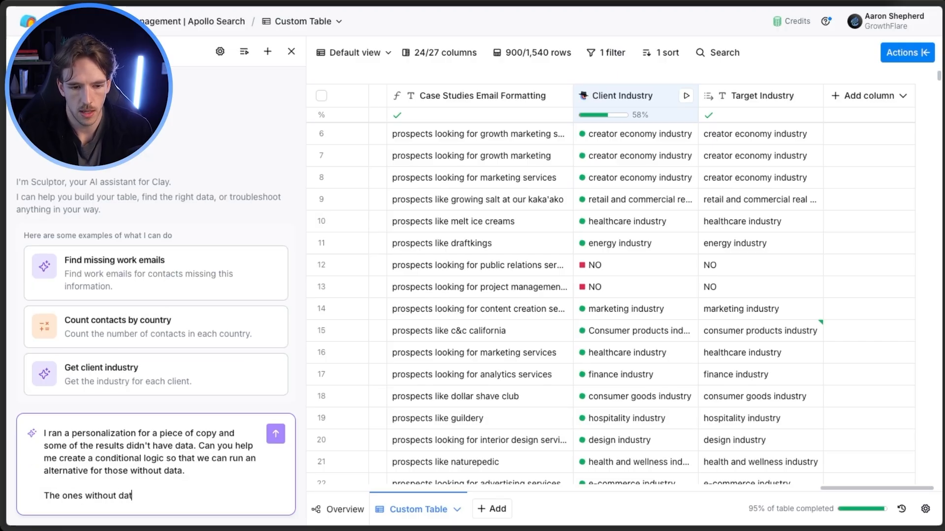
text(a would be those that )
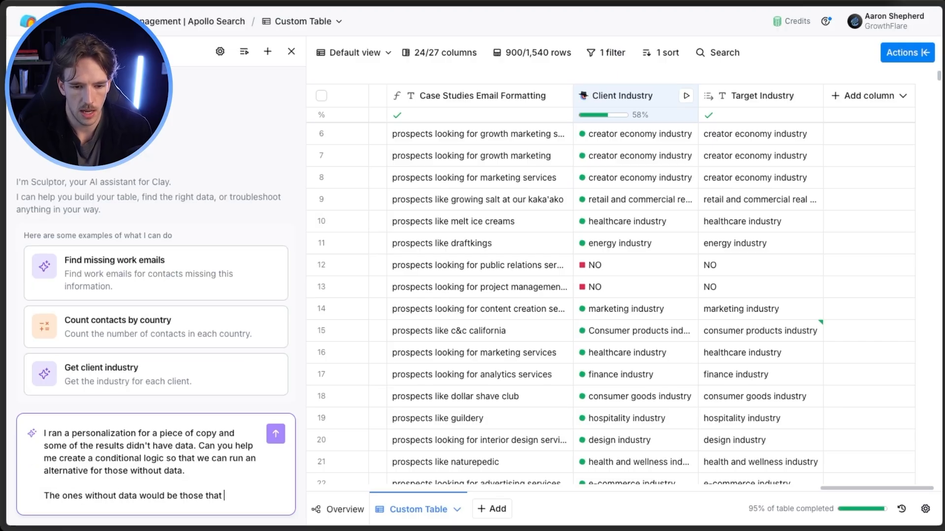
text(returned NO )
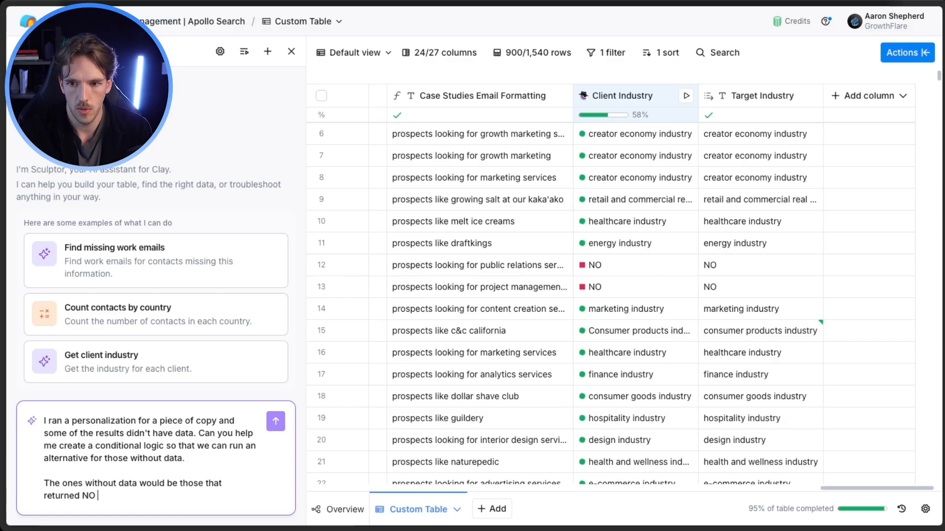
text(in target industry)
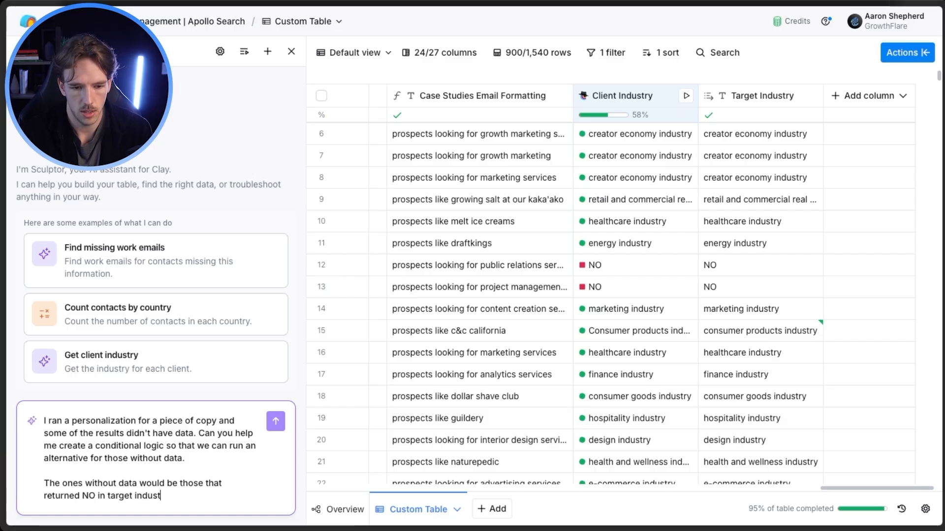
key(Return)
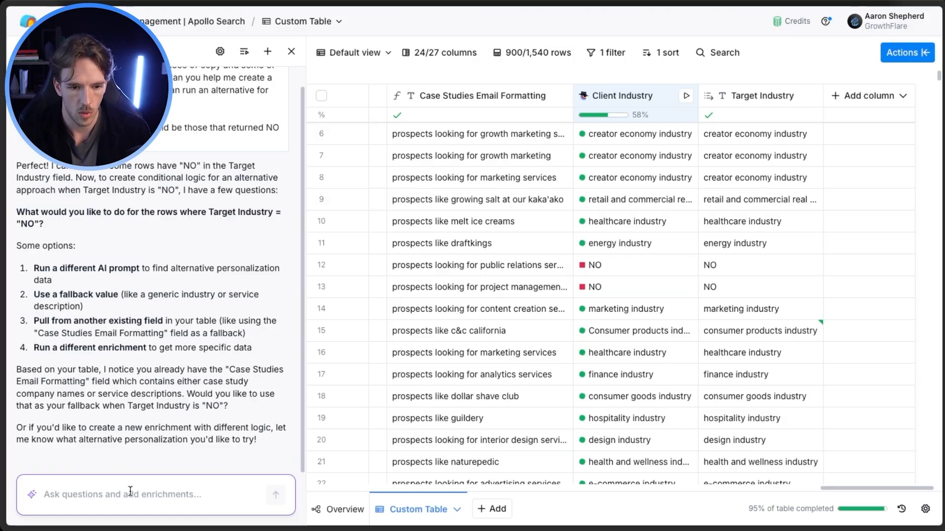
Answer Sculptor's follow-up questions by asking for a new enrichment that tries a different approach.
text(We nant a n)
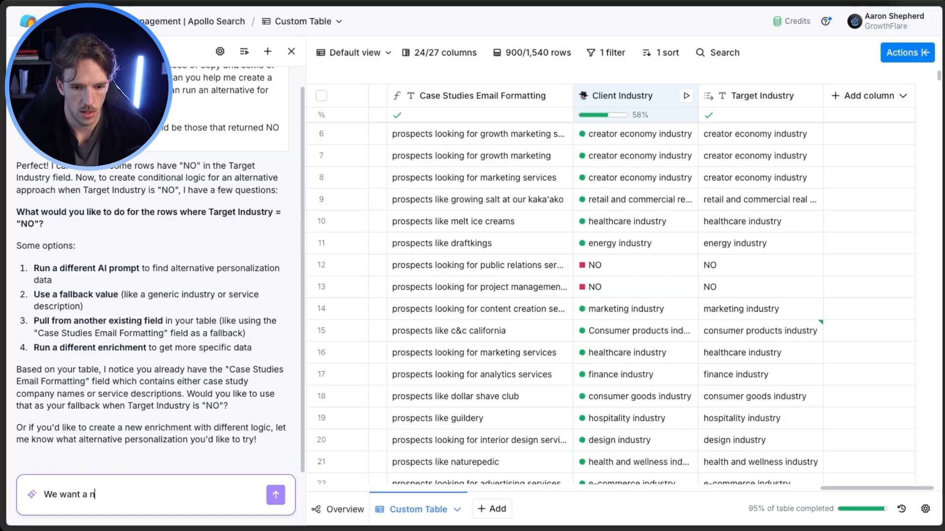
text(ew enrich)
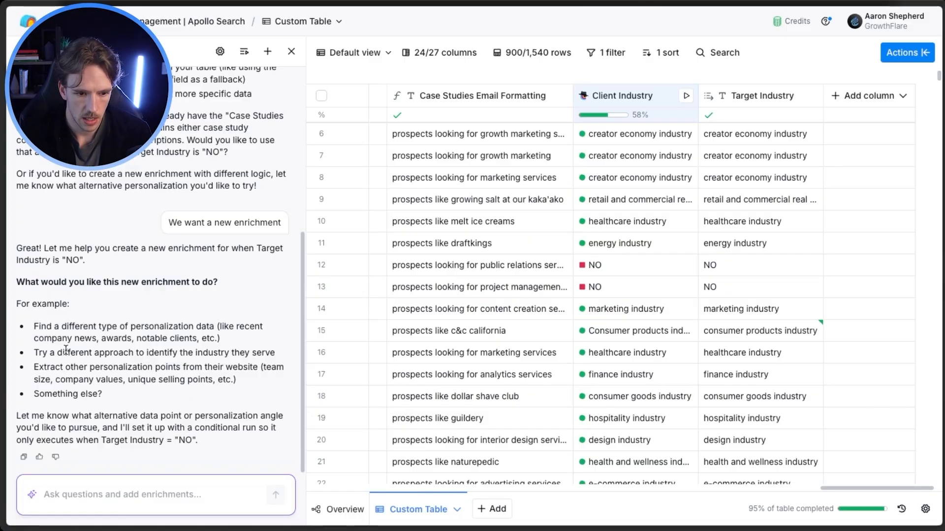
text(Try)
text(a different approach)
key(Return)
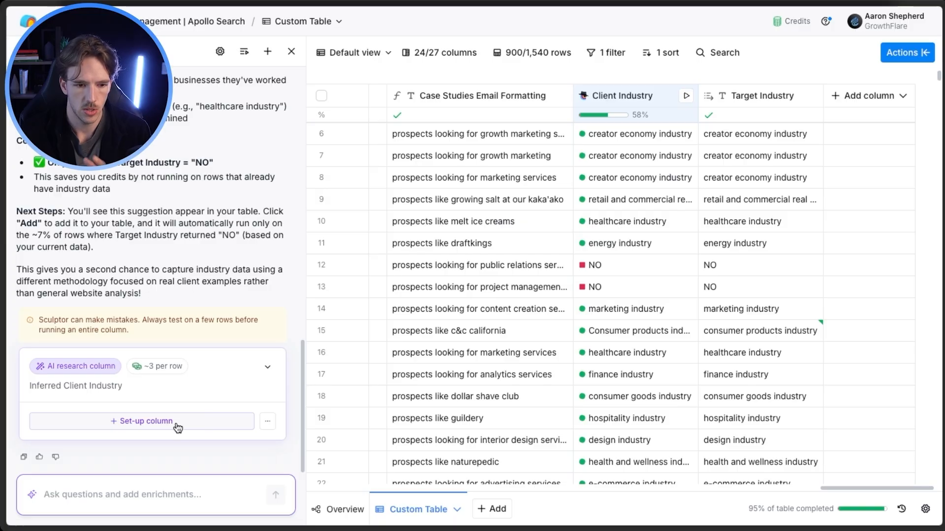
Set up the suggested Inferred Client Industry AI research column and review its prompt, outputs and run condition.
click(150, 426)
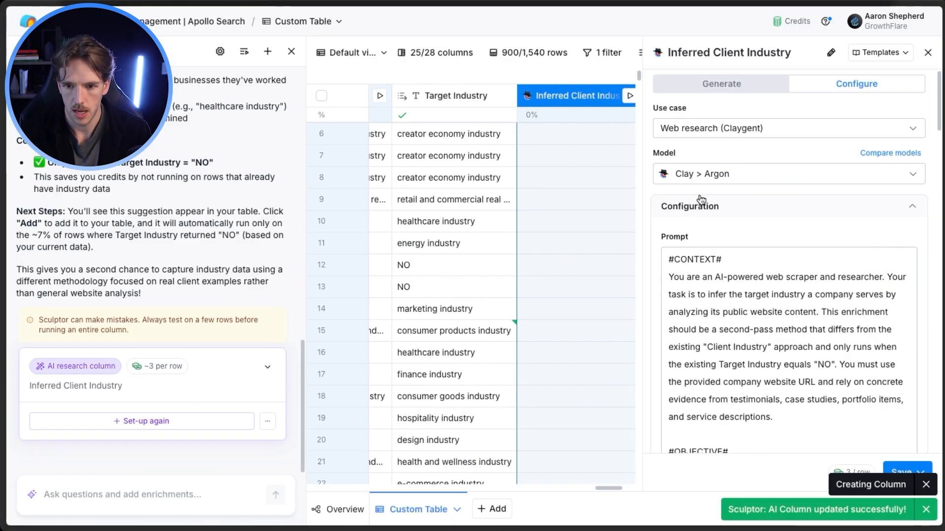
scroll(738, 320, down, 10)
scroll(743, 372, down, 10)
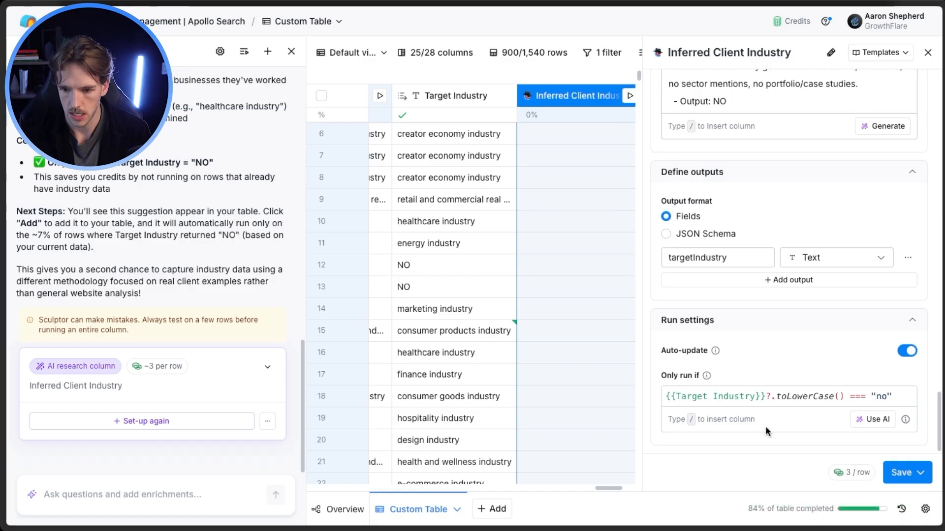
scroll(784, 410, up, 1)
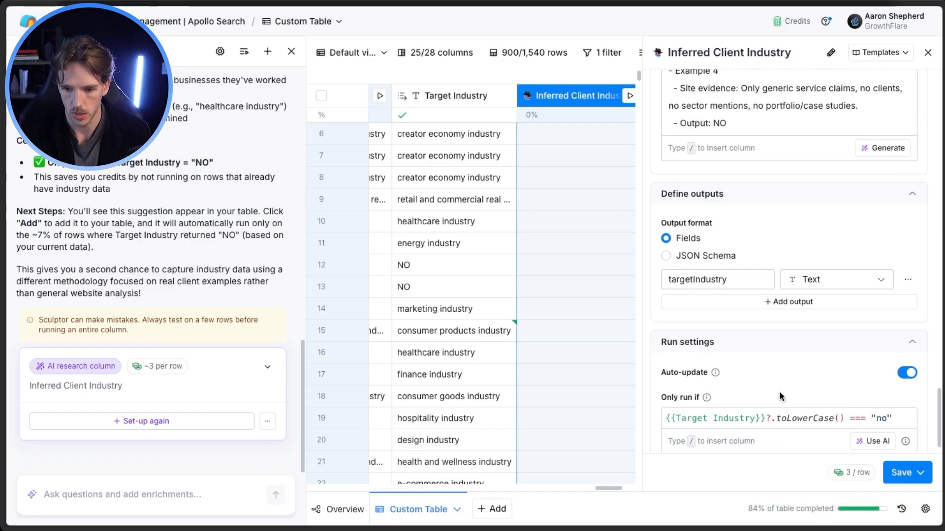
scroll(827, 417, up, 15)
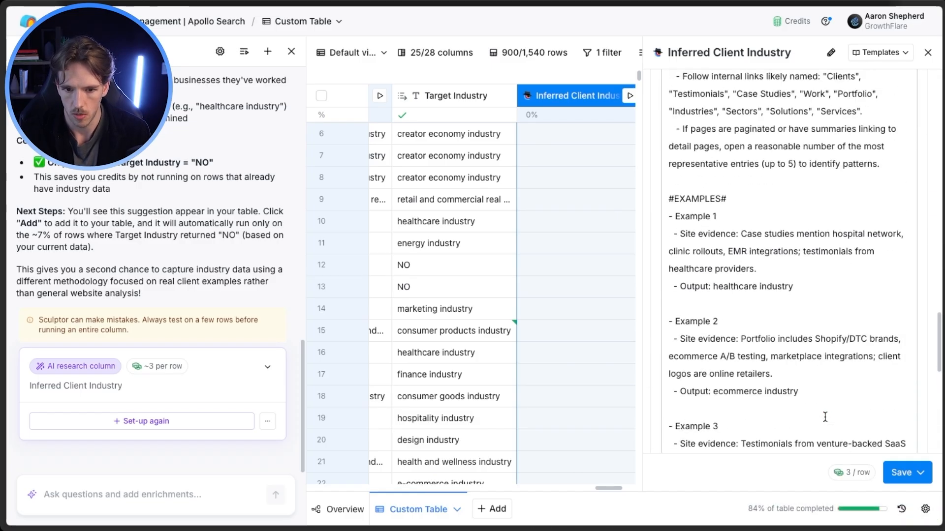
Switch the Inferred Client Industry model to GPT 4o Mini, save the column, and run it on row 12.
click(758, 173)
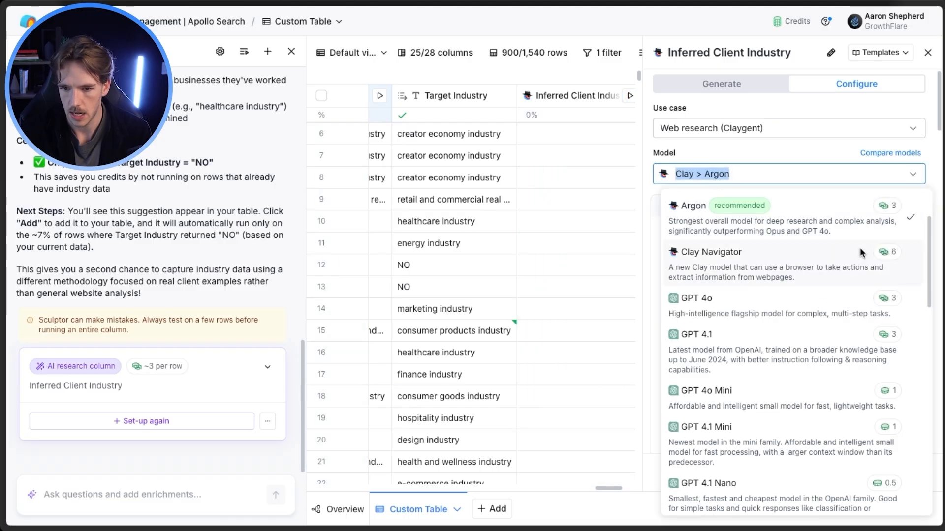
click(793, 409)
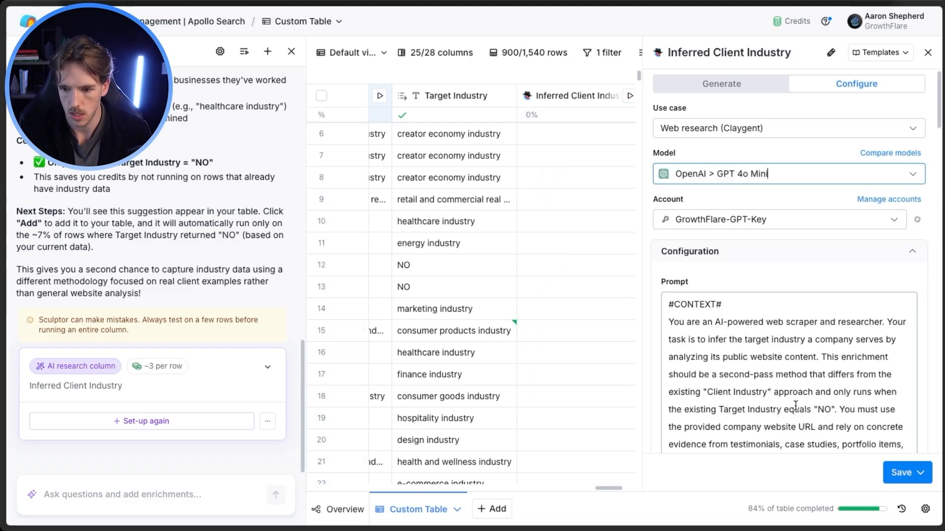
click(906, 473)
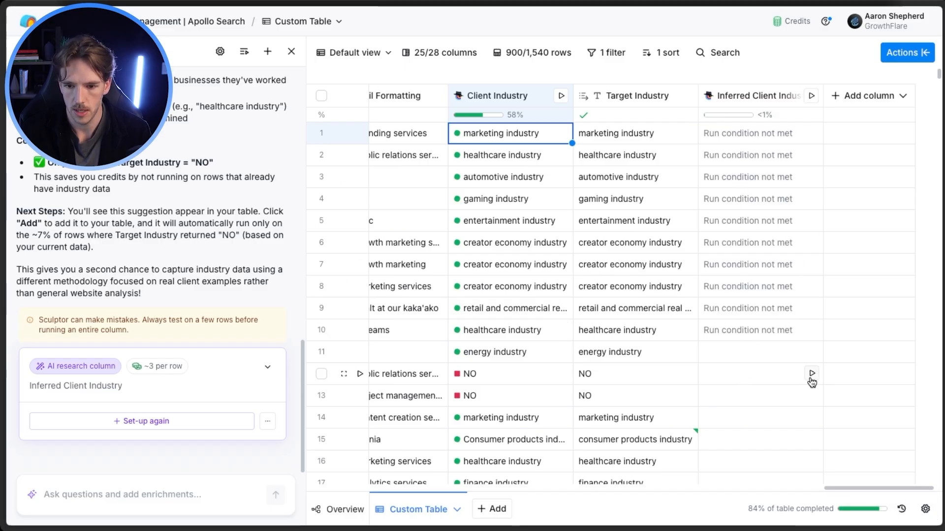
click(810, 377)
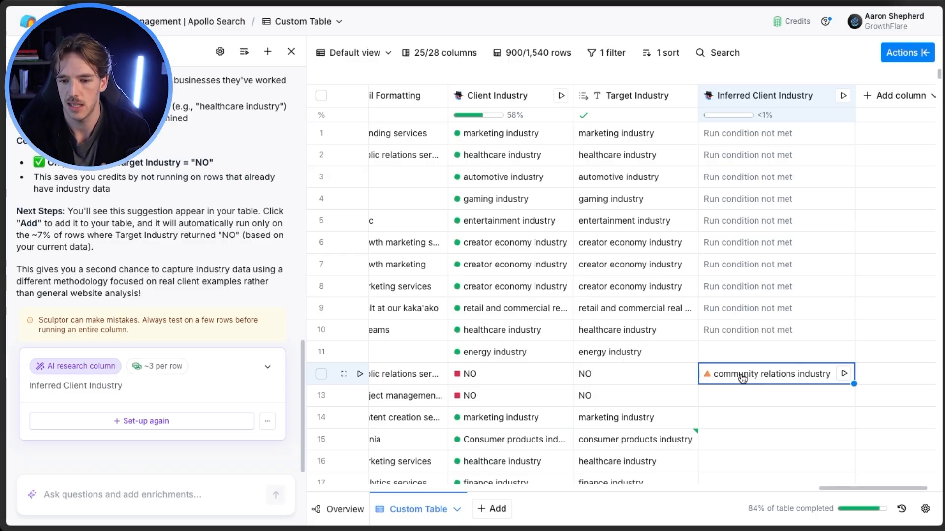
scroll(736, 374, left, 2)
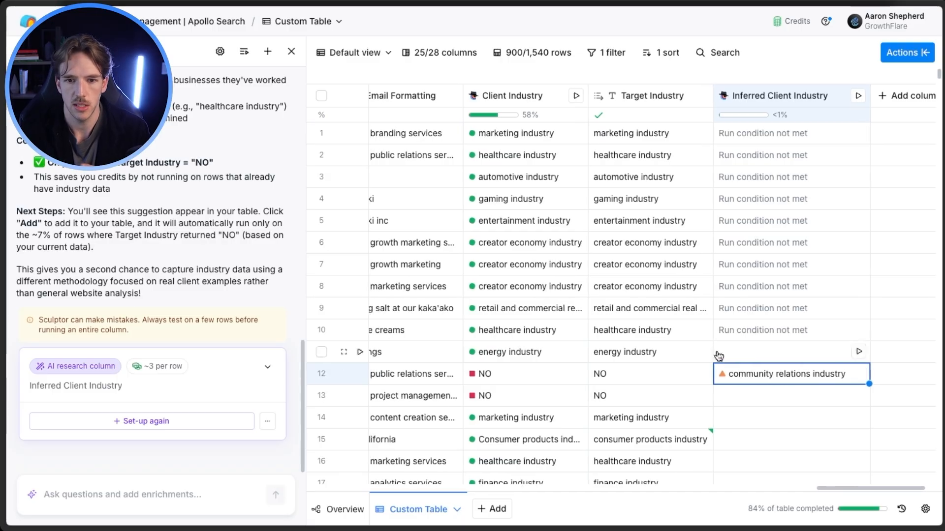
Open the sequencer export for the table and choose EmailBison as the sequencer.
click(907, 53)
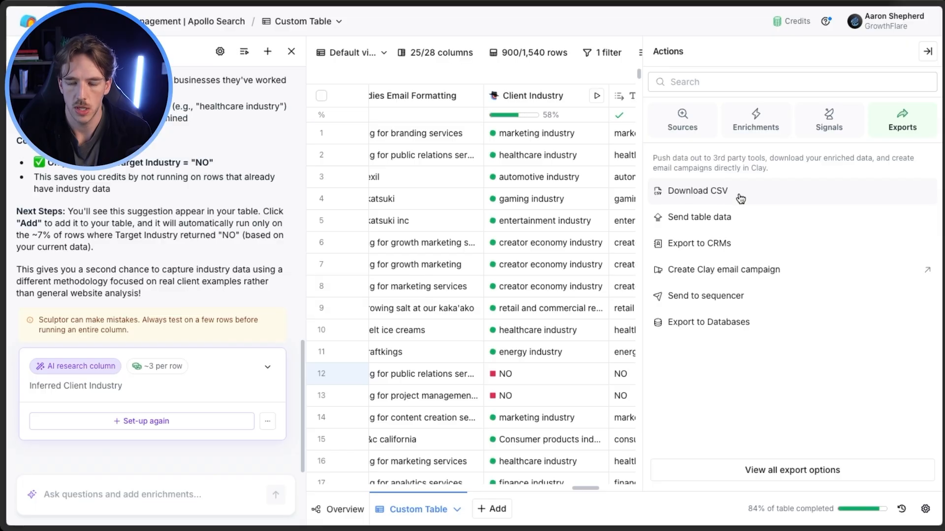
click(759, 297)
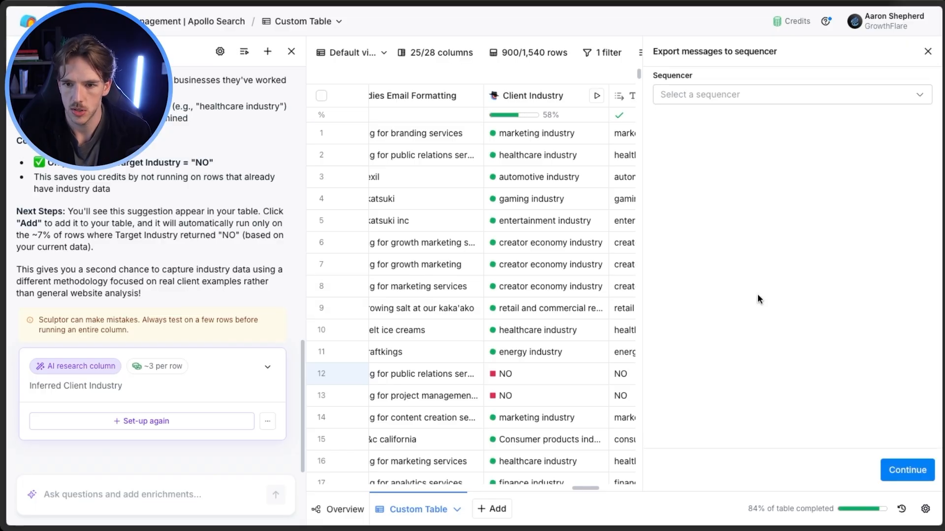
click(795, 96)
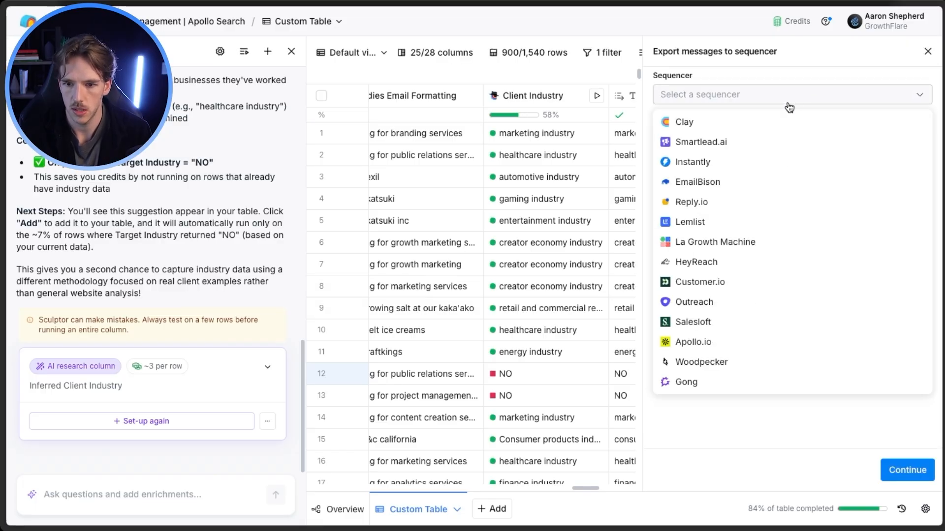
click(725, 185)
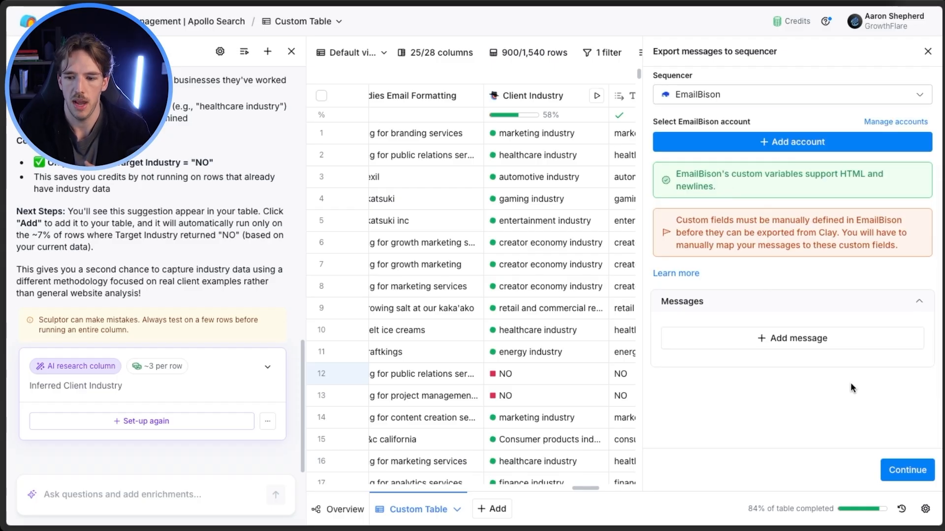